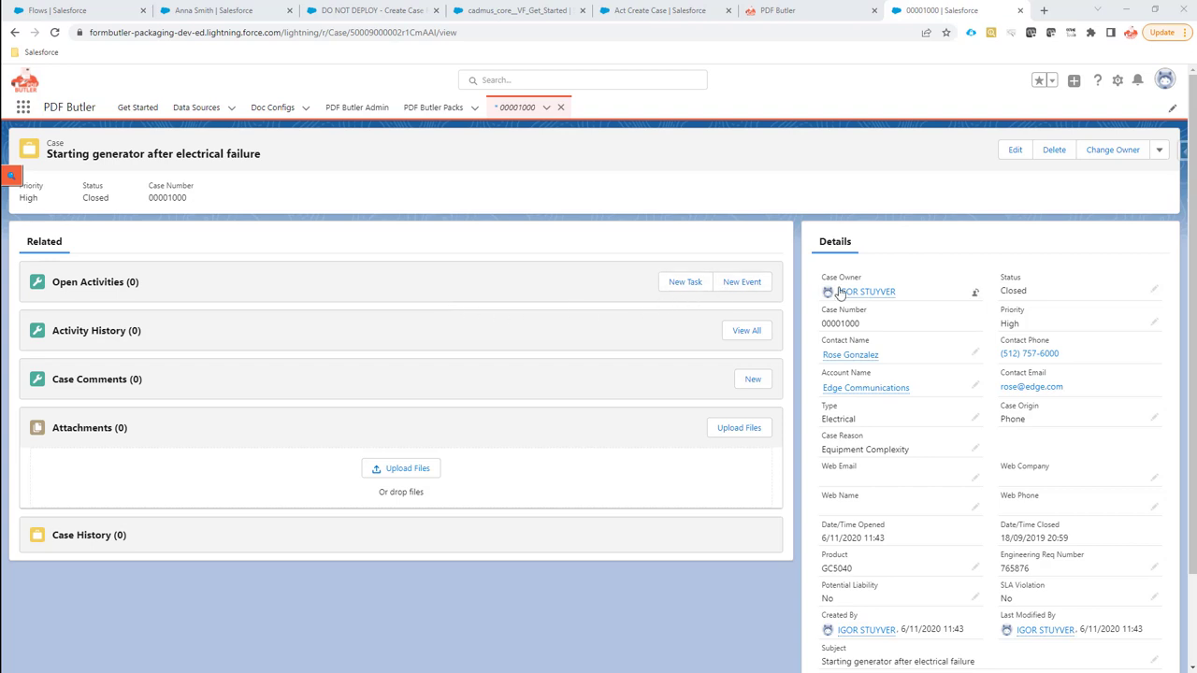
# Switch from the Case record to the 'DO NOT DEPLOY - Create Case From Contact - V2' flow.
pyautogui.moveTo(837, 291)
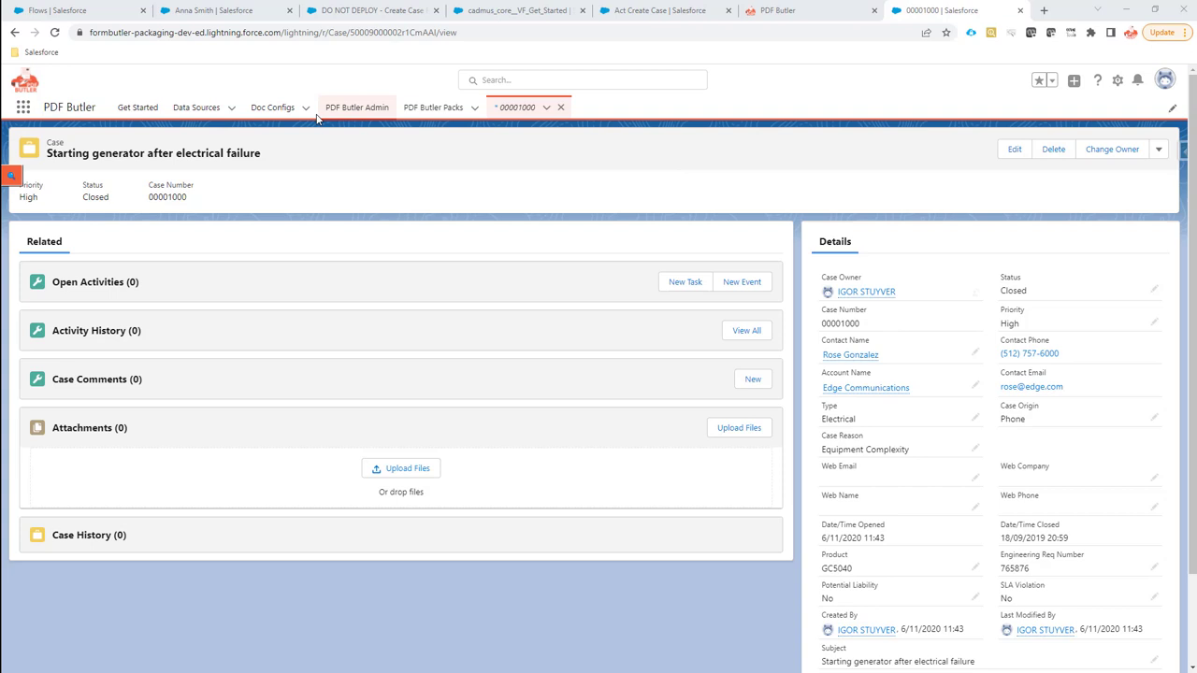
pyautogui.click(355, 14)
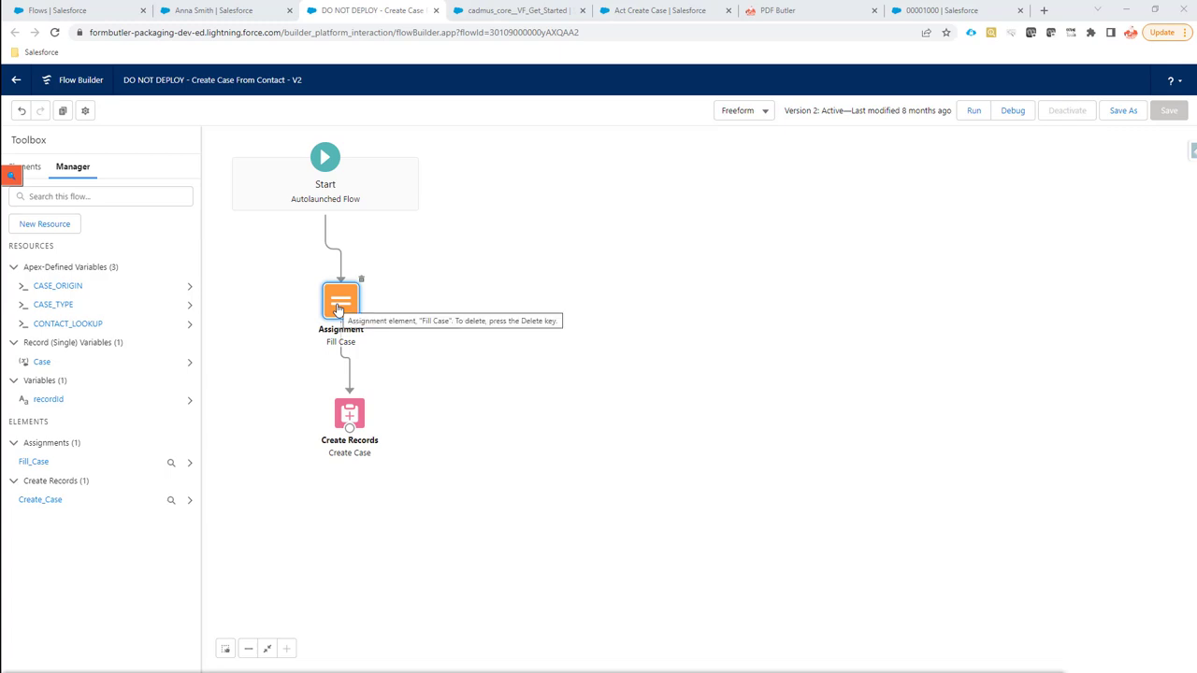
# Select the CASE_ORIGIN and CASE_TYPE config type names in the PDF Butler doc config.
pyautogui.click(781, 19)
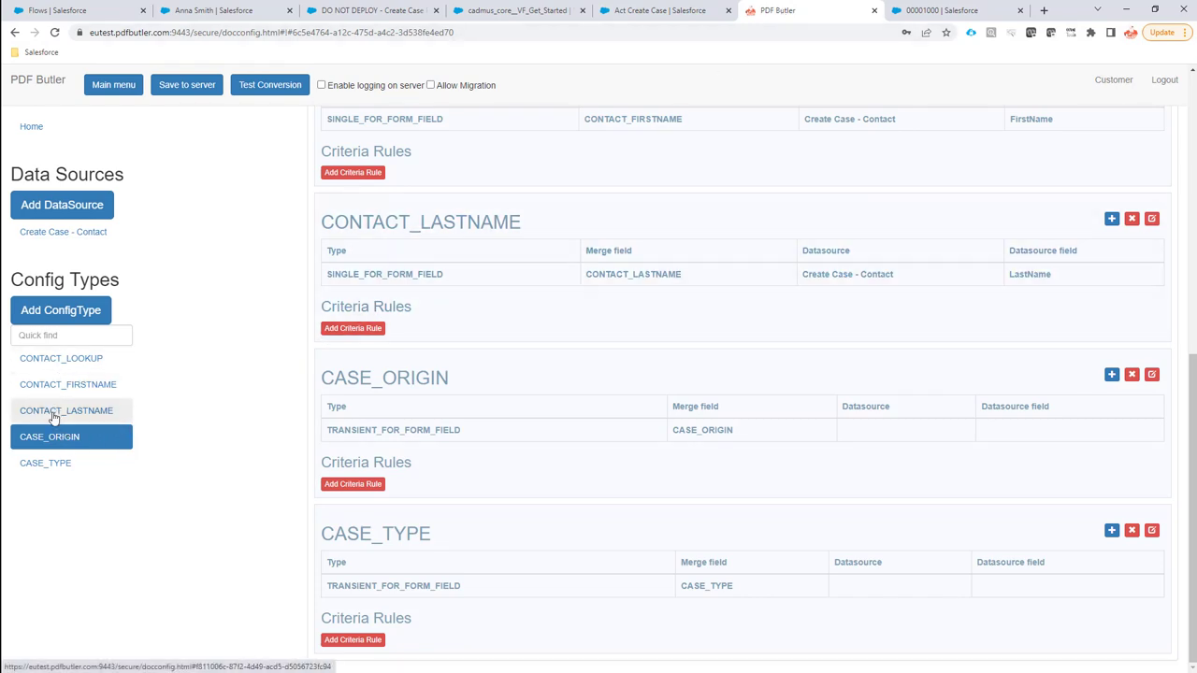
pyautogui.scroll(3, 532, 377)
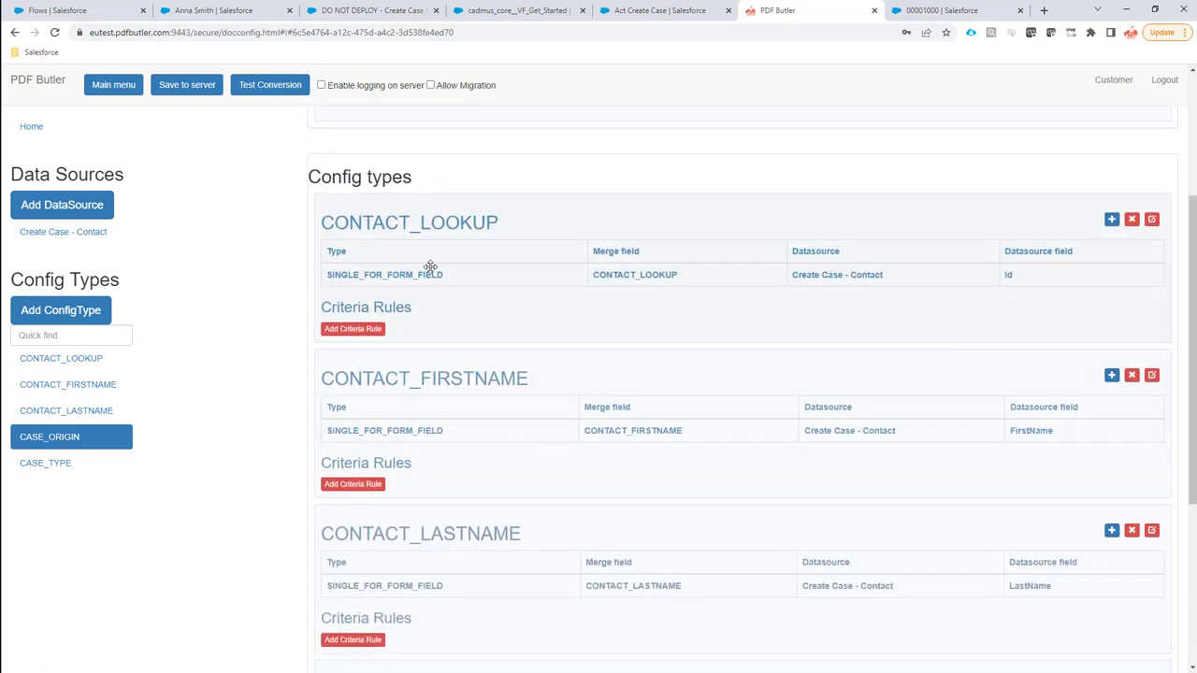
pyautogui.scroll(-3, 427, 271)
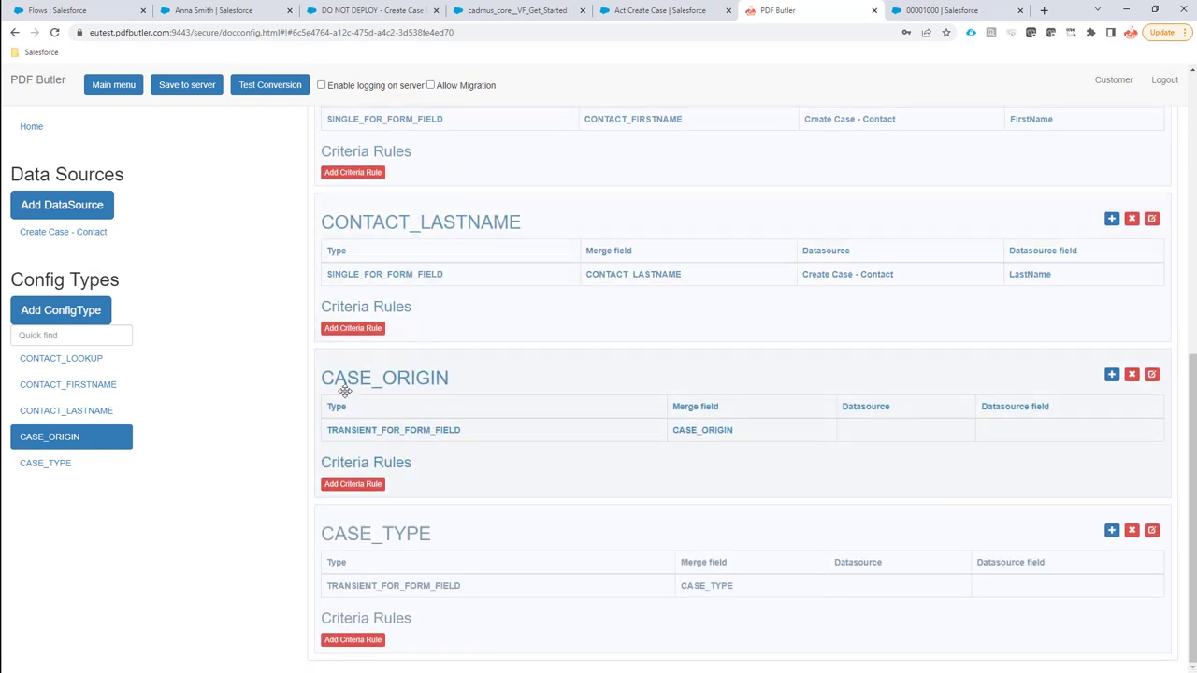
pyautogui.doubleClick(344, 377)
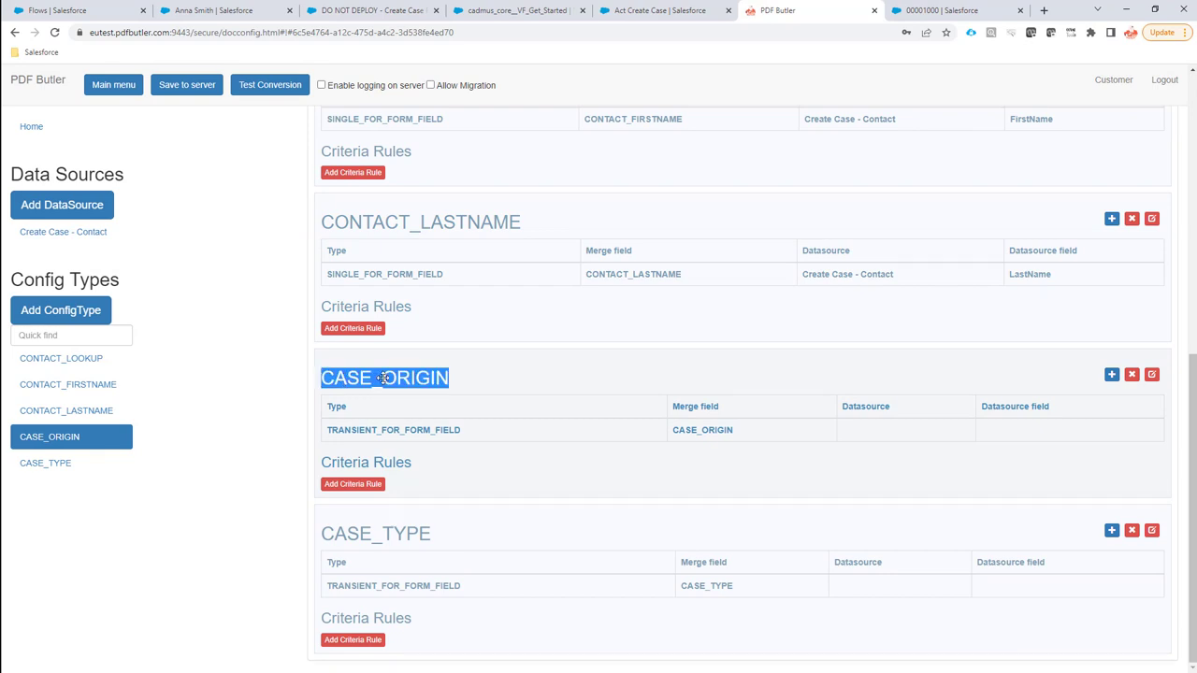
pyautogui.doubleClick(348, 534)
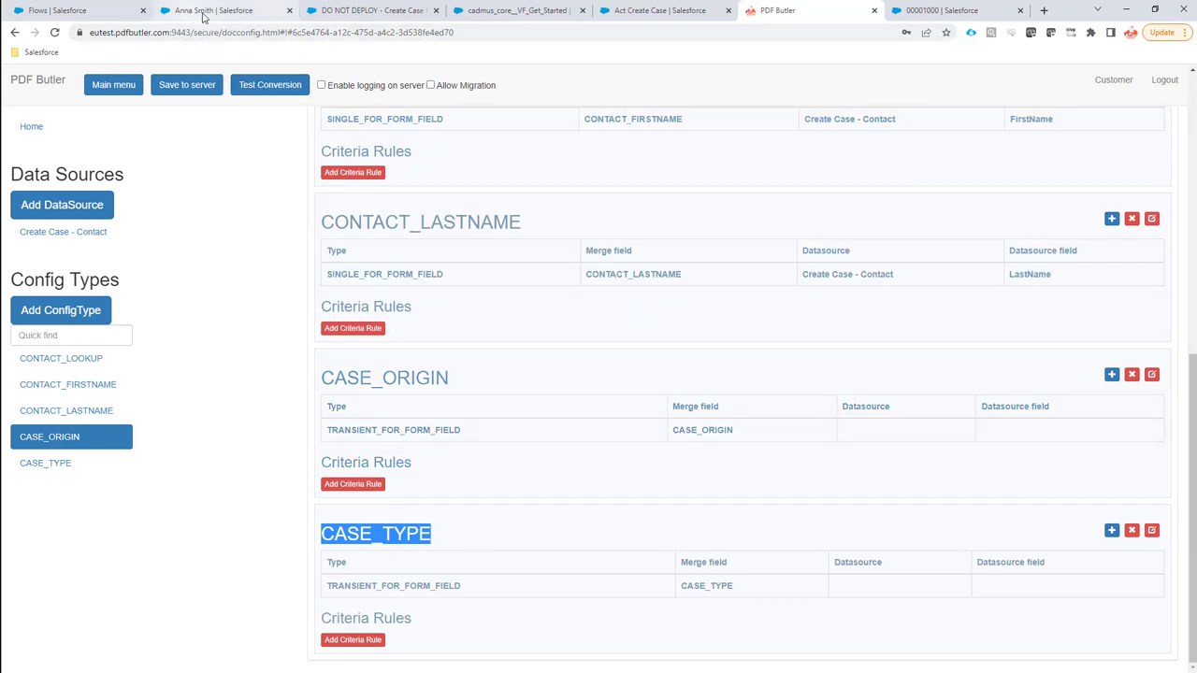
# Remove the Case Type row from the Fill Case assignment and delete the CASE_TYPE variable.
pyautogui.click(342, 13)
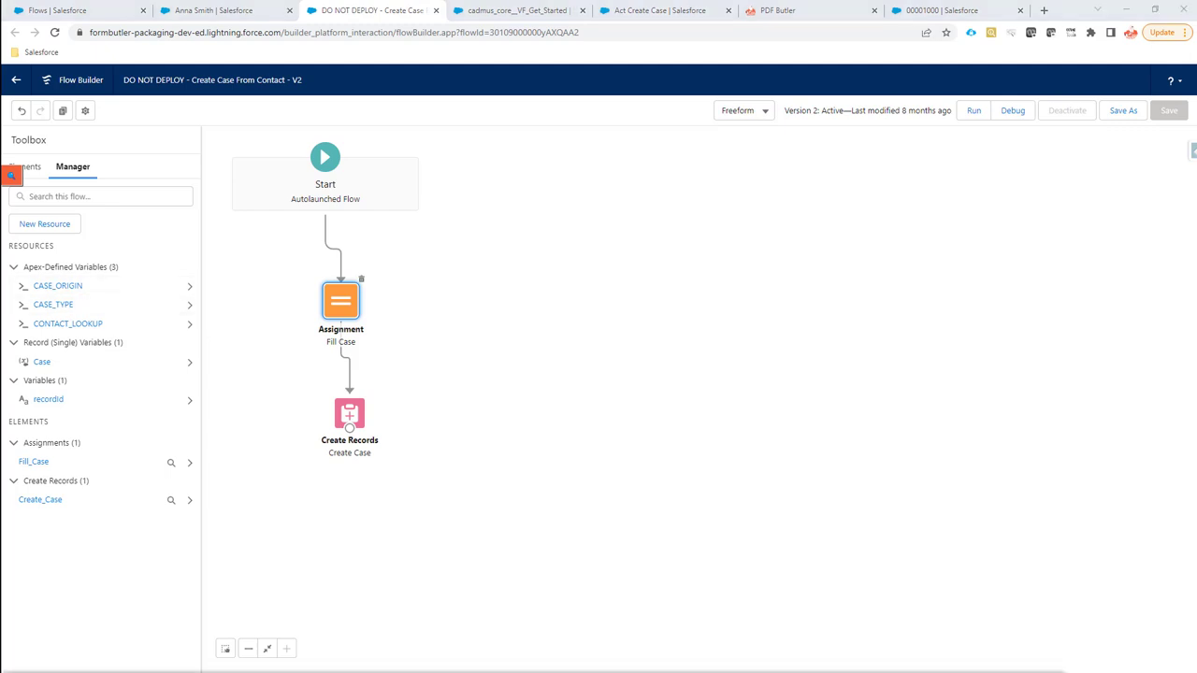
pyautogui.click(189, 305)
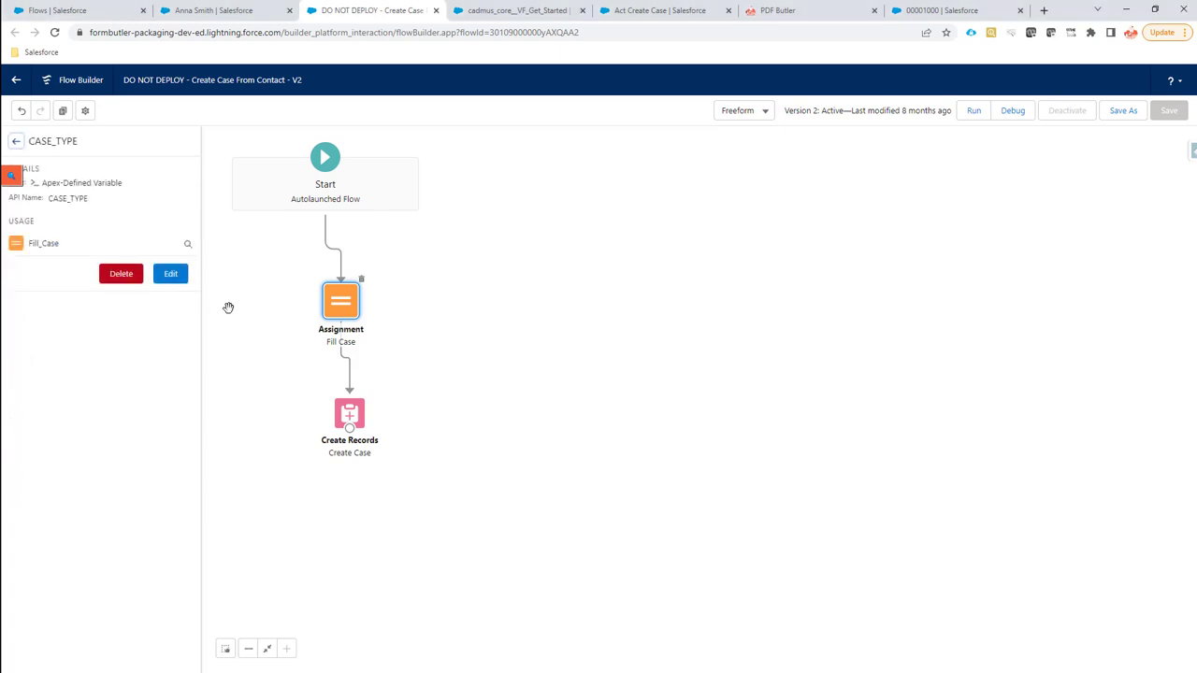
pyautogui.doubleClick(340, 305)
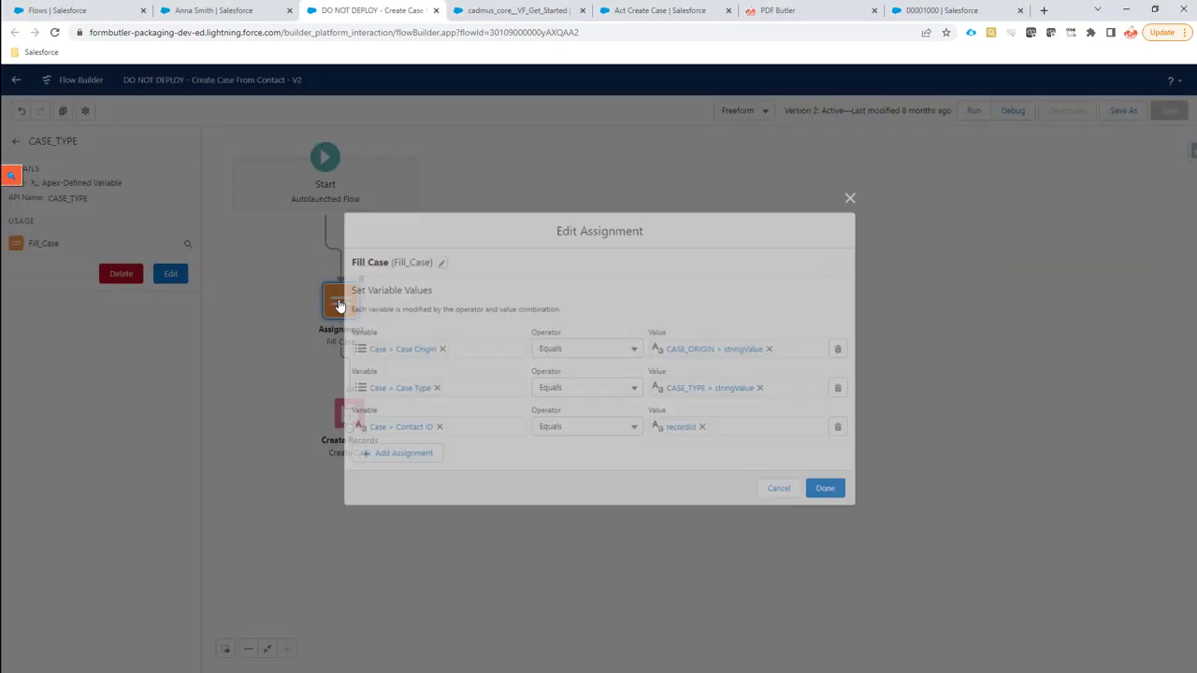
pyautogui.click(844, 389)
pyautogui.click(838, 471)
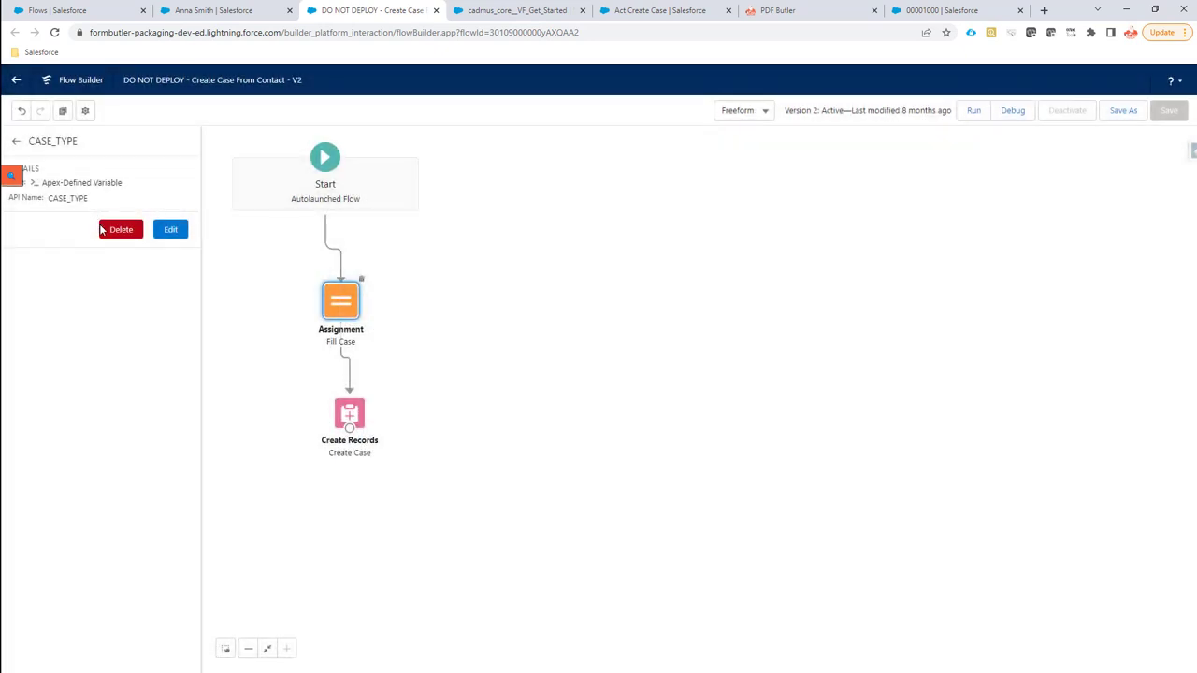
pyautogui.click(108, 228)
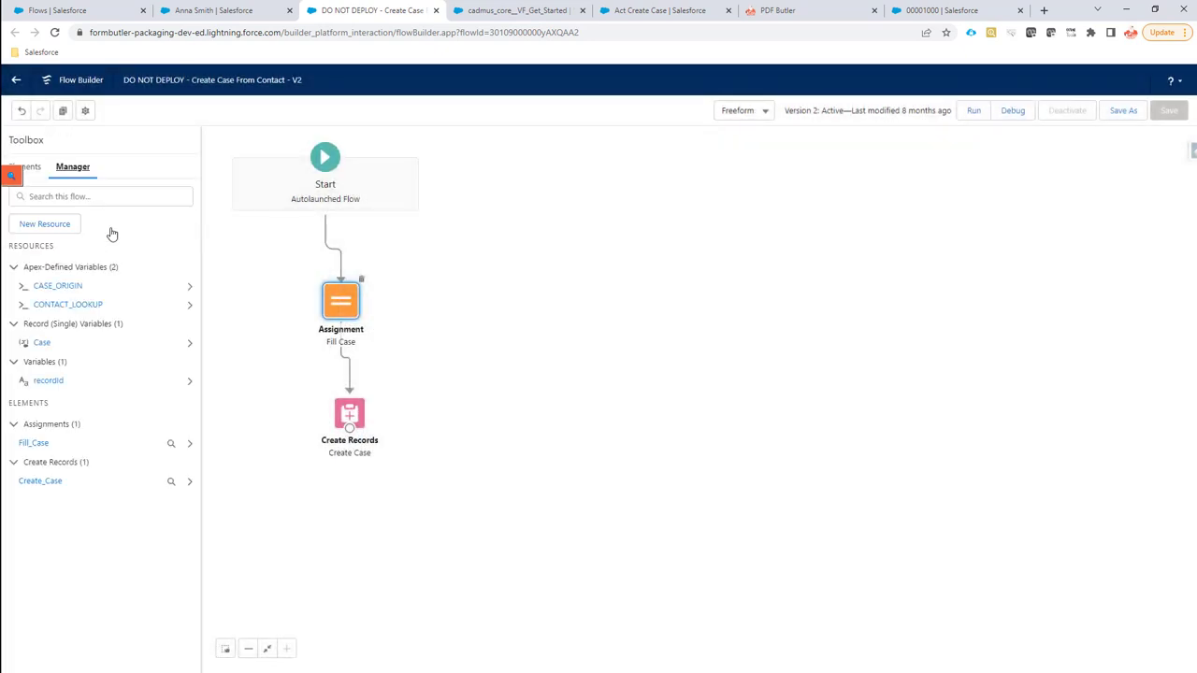
# Start a new Variable resource and copy the CASE_TYPE name from the PDF Butler config.
pyautogui.click(46, 227)
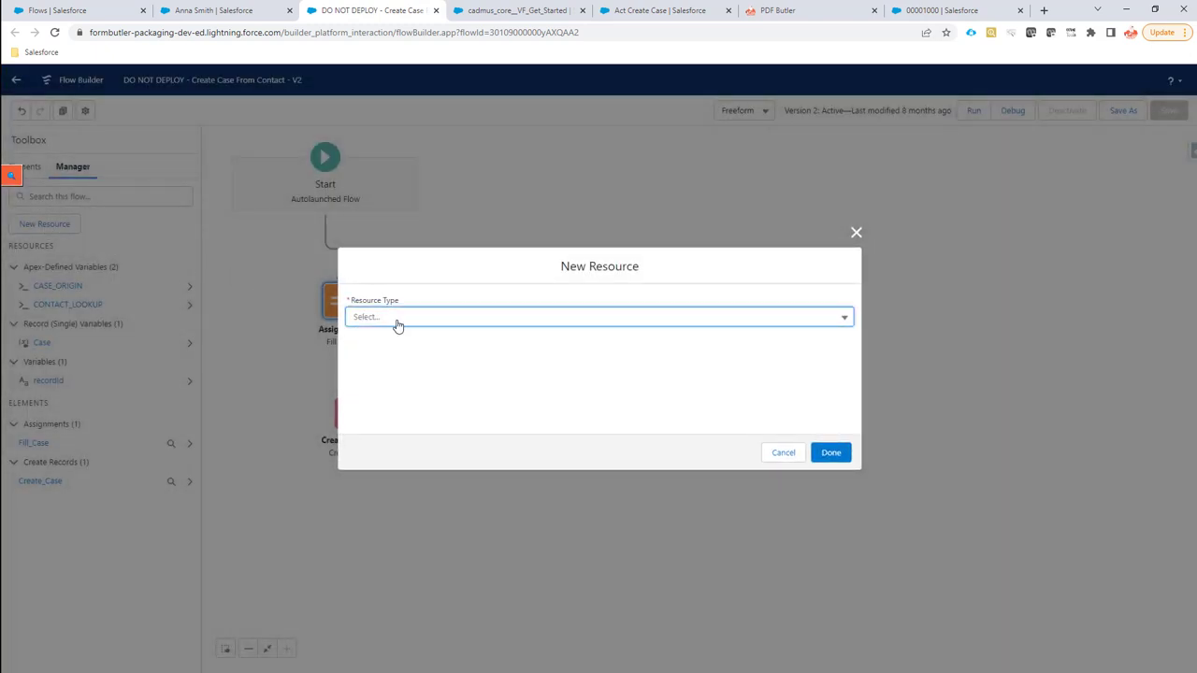
pyautogui.click(396, 321)
pyautogui.click(401, 339)
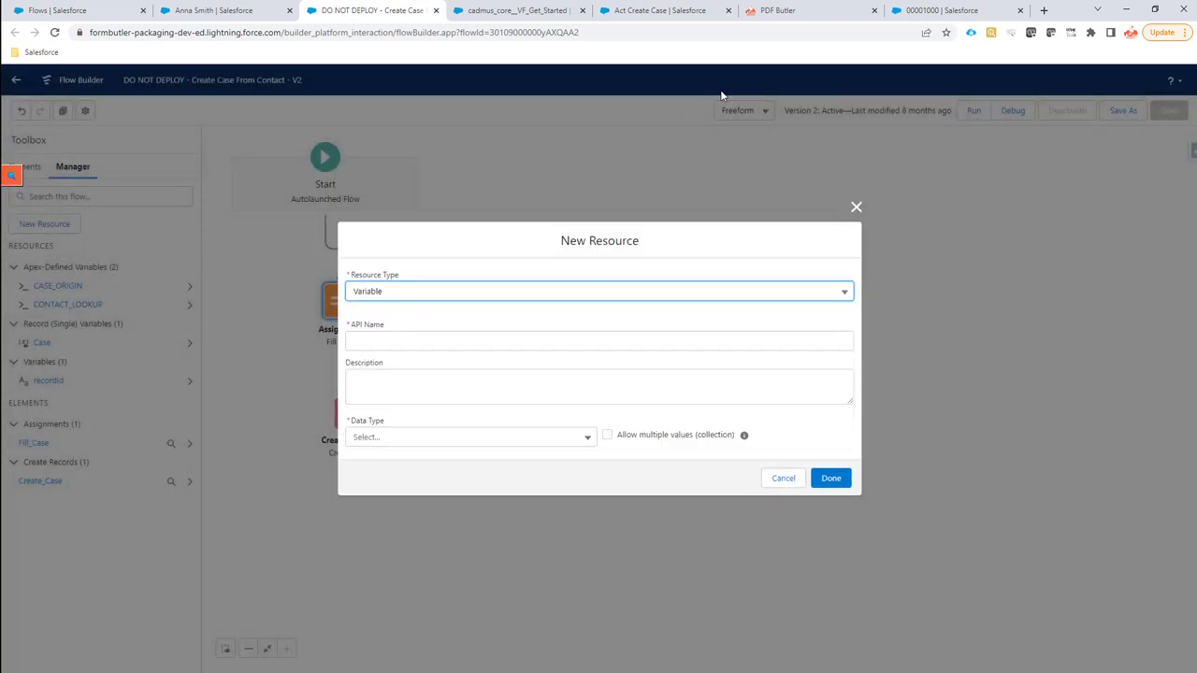
pyautogui.click(804, 11)
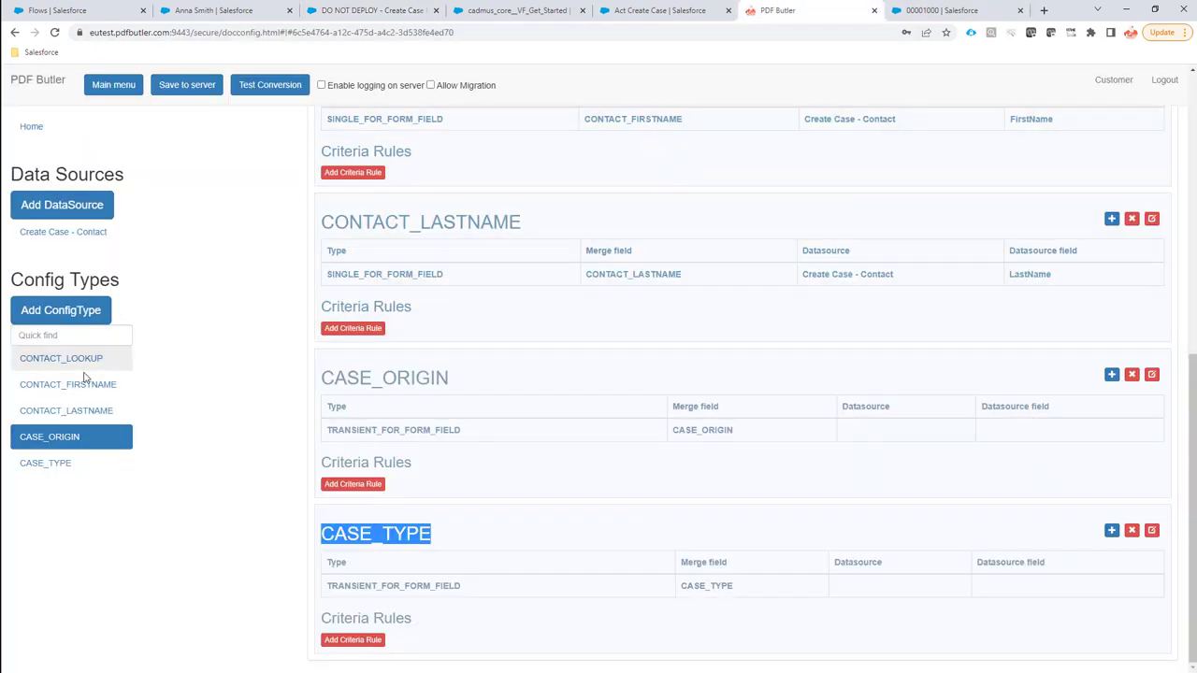
pyautogui.doubleClick(388, 537)
pyautogui.hotkey('ctrl', 'c')
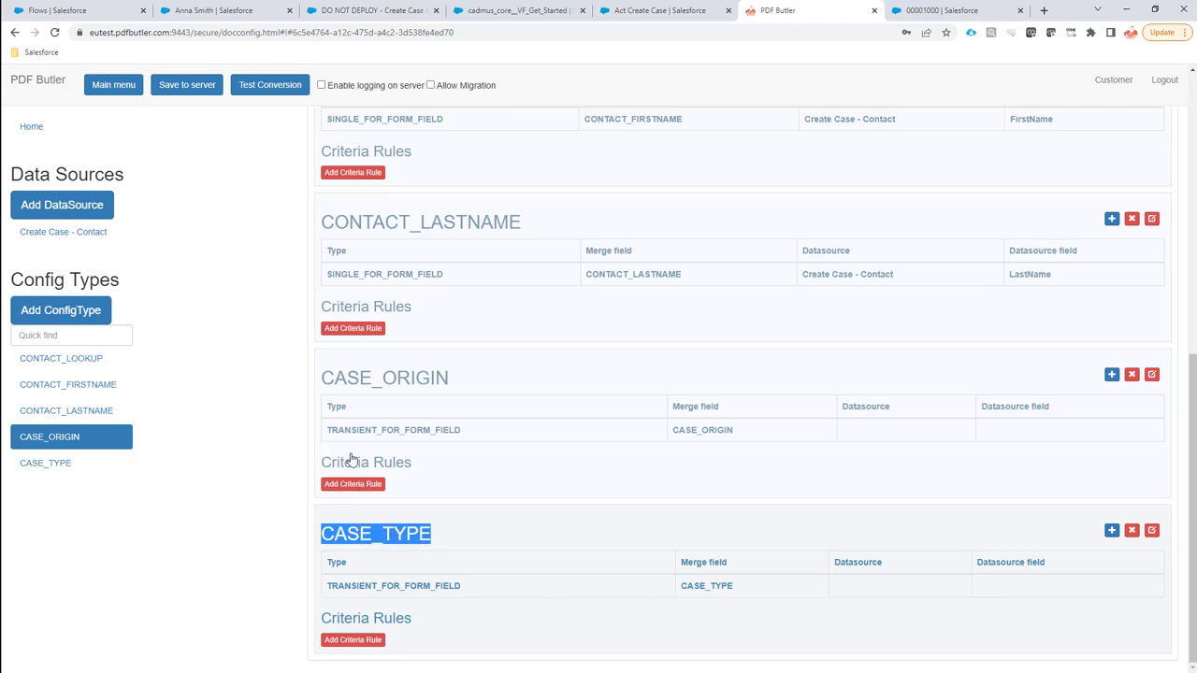
pyautogui.click(213, 10)
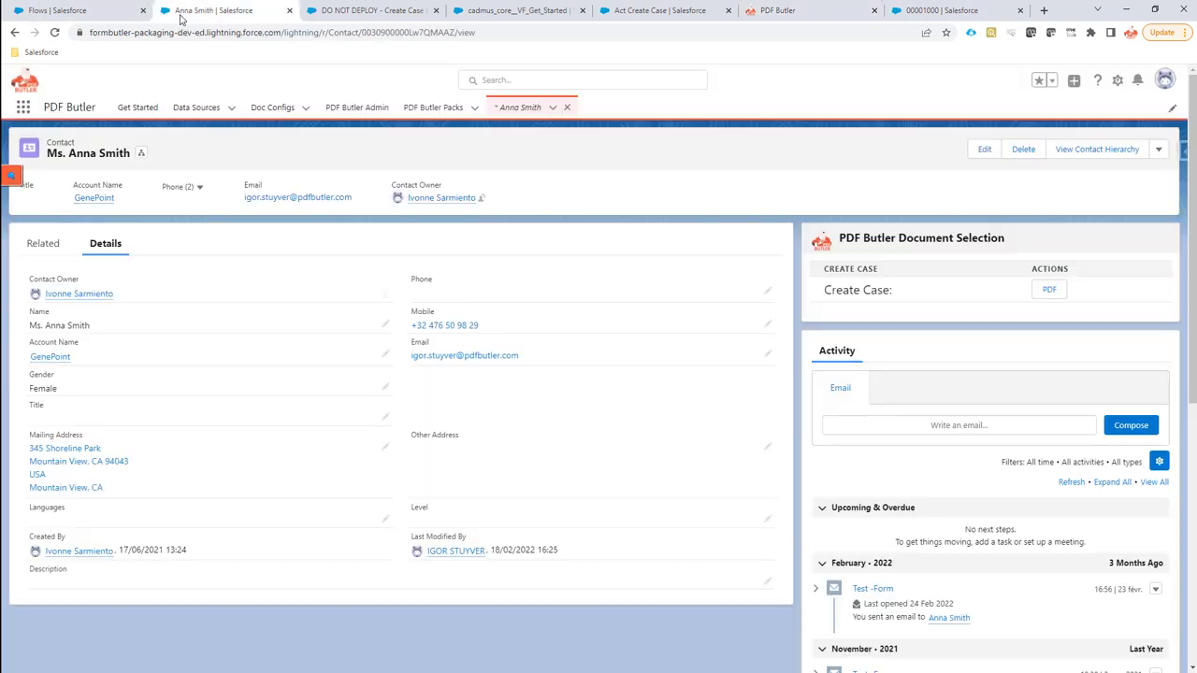
pyautogui.click(332, 13)
# Name it CASE_TYPE as an input-available Apex-defined cadmus_form__FormDataAndMetaFlow variable.
pyautogui.click(385, 342)
pyautogui.hotkey('ctrl', 'v')
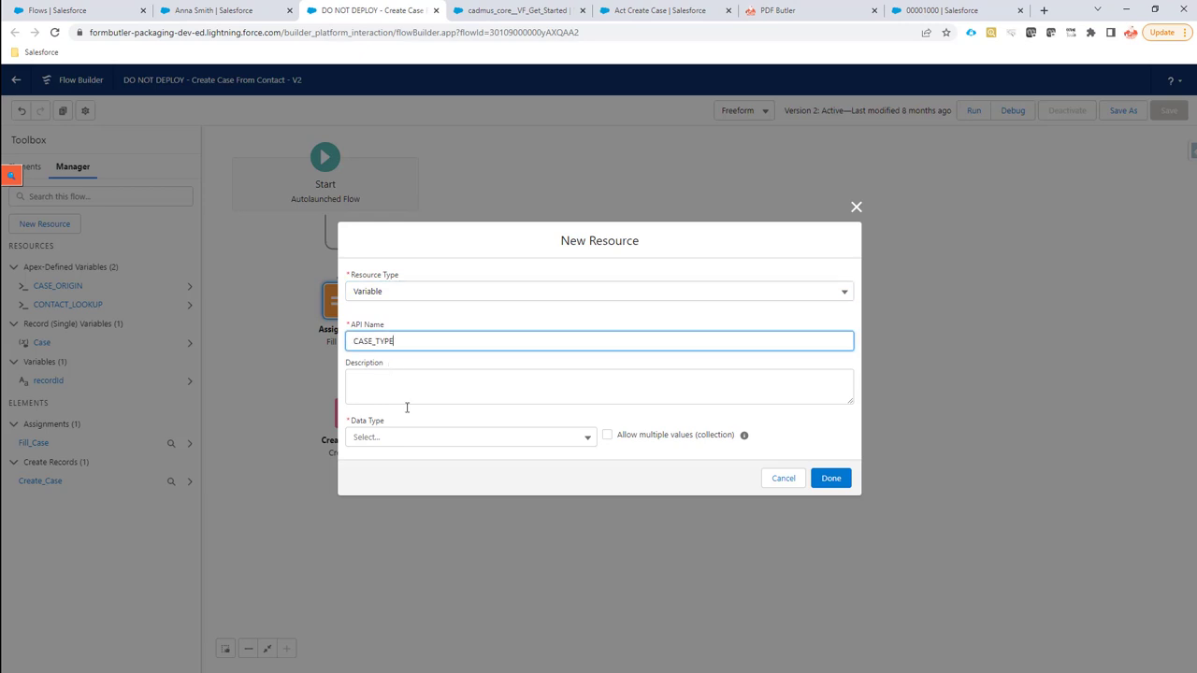
pyautogui.click(412, 439)
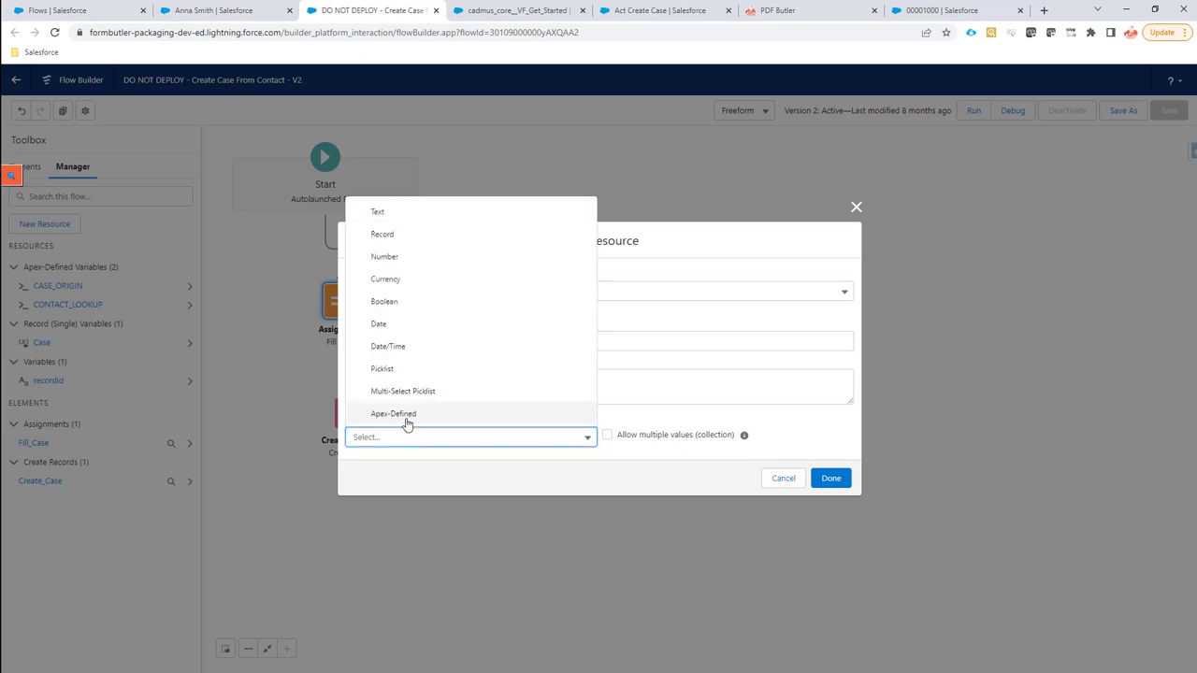
pyautogui.click(406, 421)
pyautogui.click(408, 438)
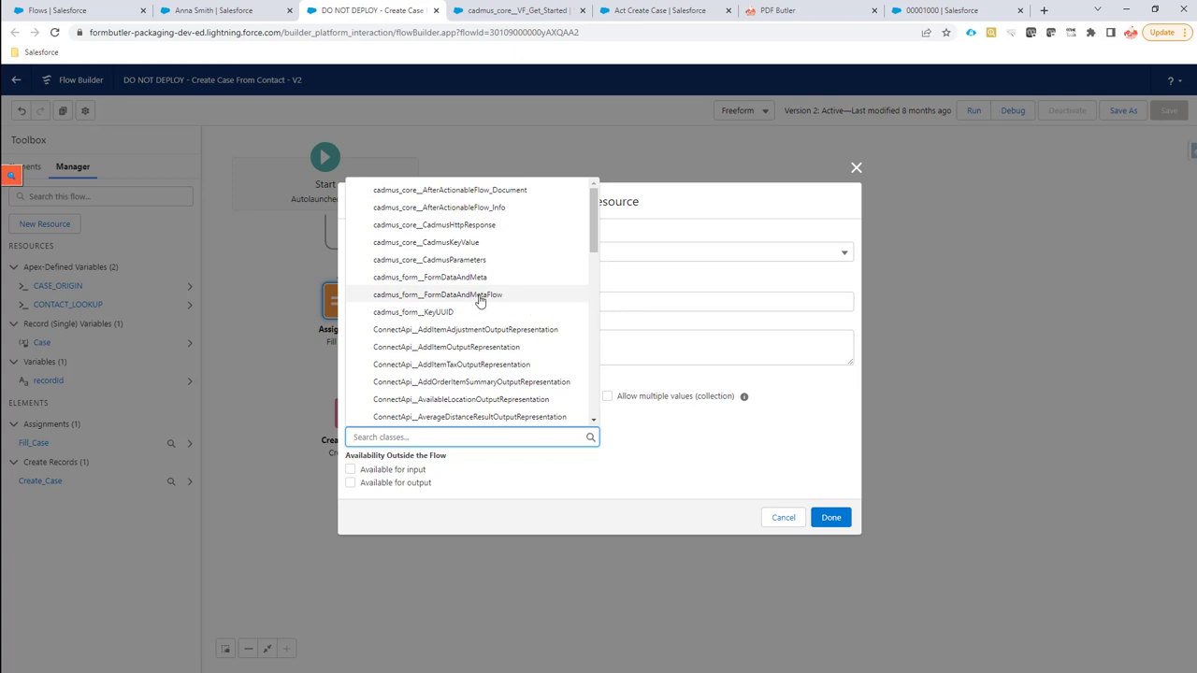
pyautogui.click(480, 296)
pyautogui.click(404, 472)
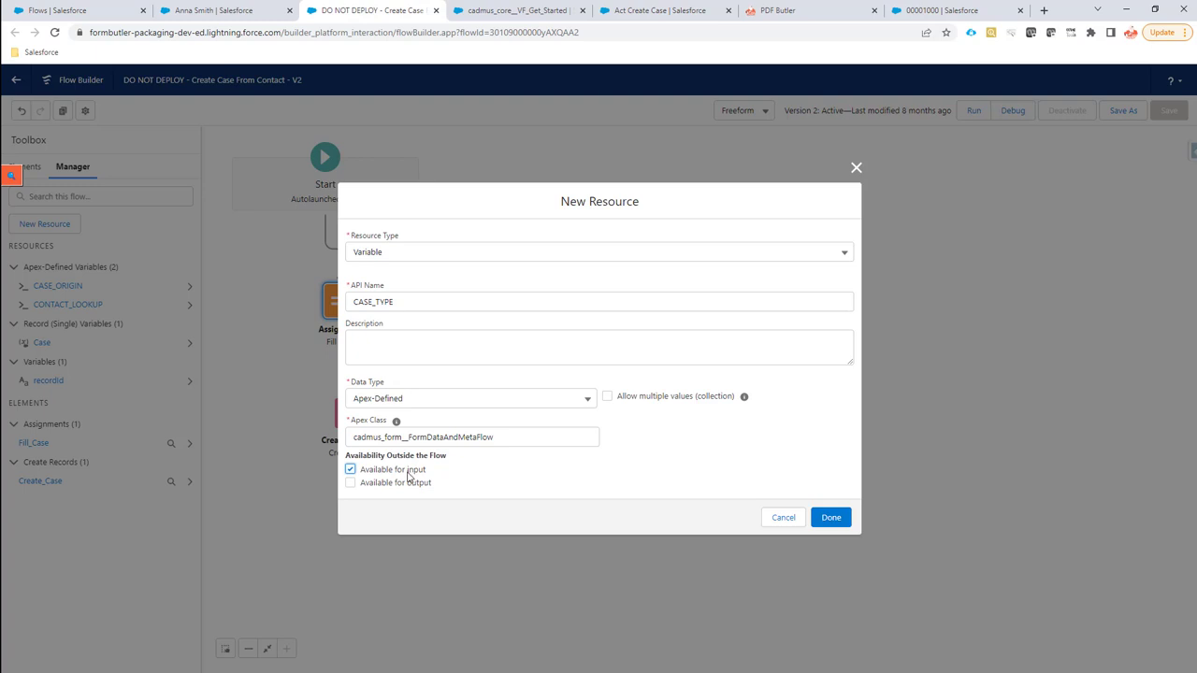
pyautogui.click(835, 517)
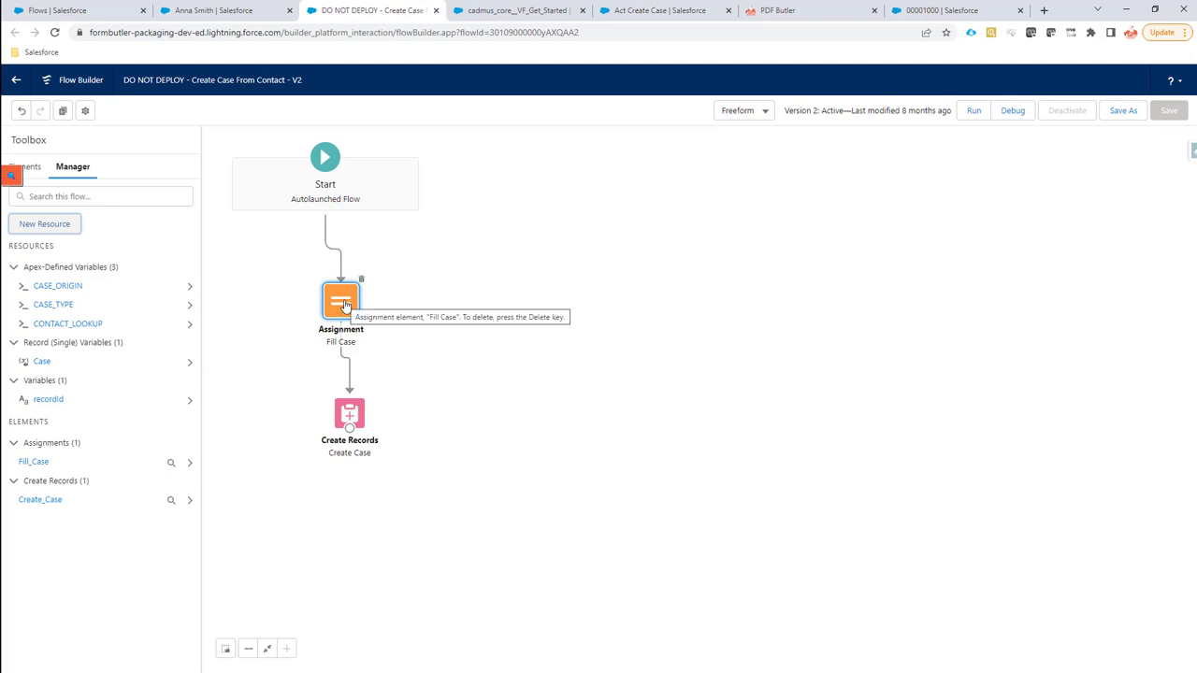
# Add a Fill Case assignment row whose variable is the Case Type field ({!Case.Type}).
pyautogui.click(344, 305)
pyautogui.doubleClick(344, 305)
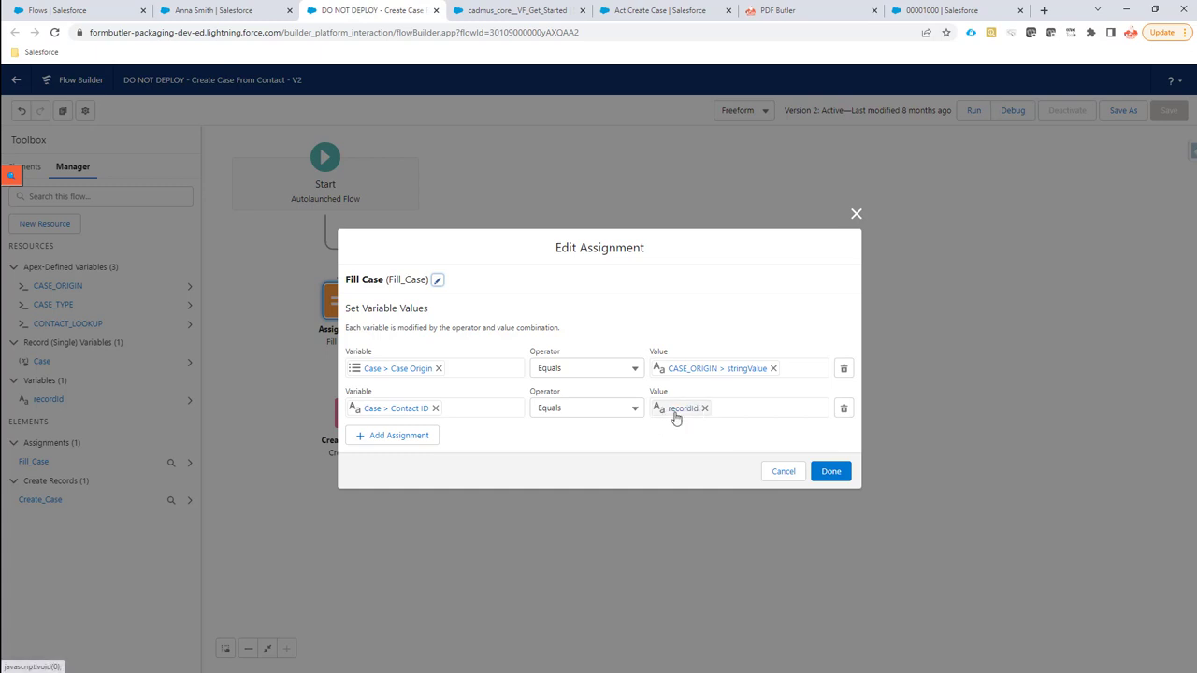
pyautogui.click(408, 438)
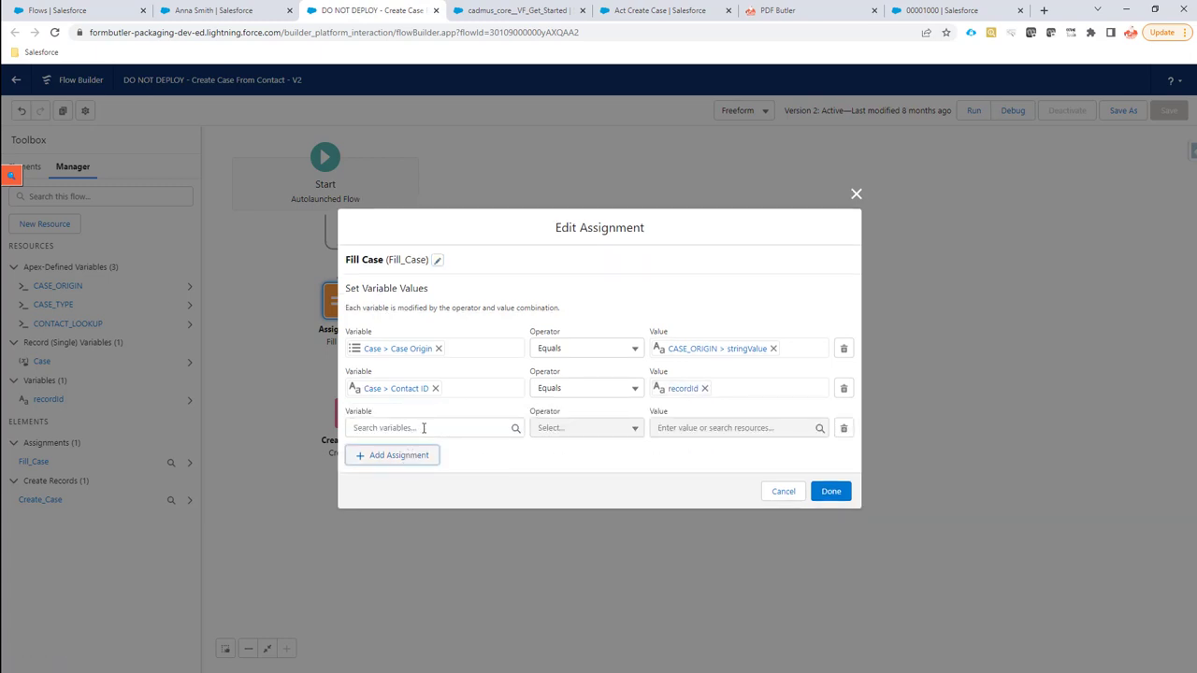
pyautogui.click(424, 428)
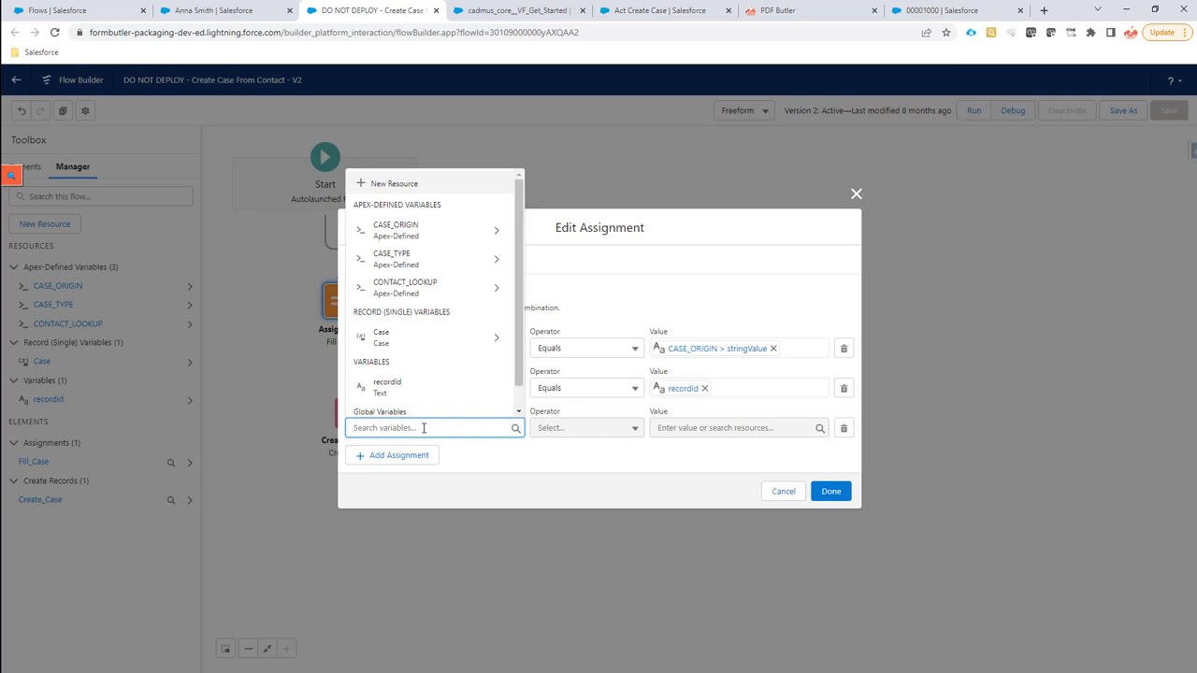
pyautogui.click(402, 342)
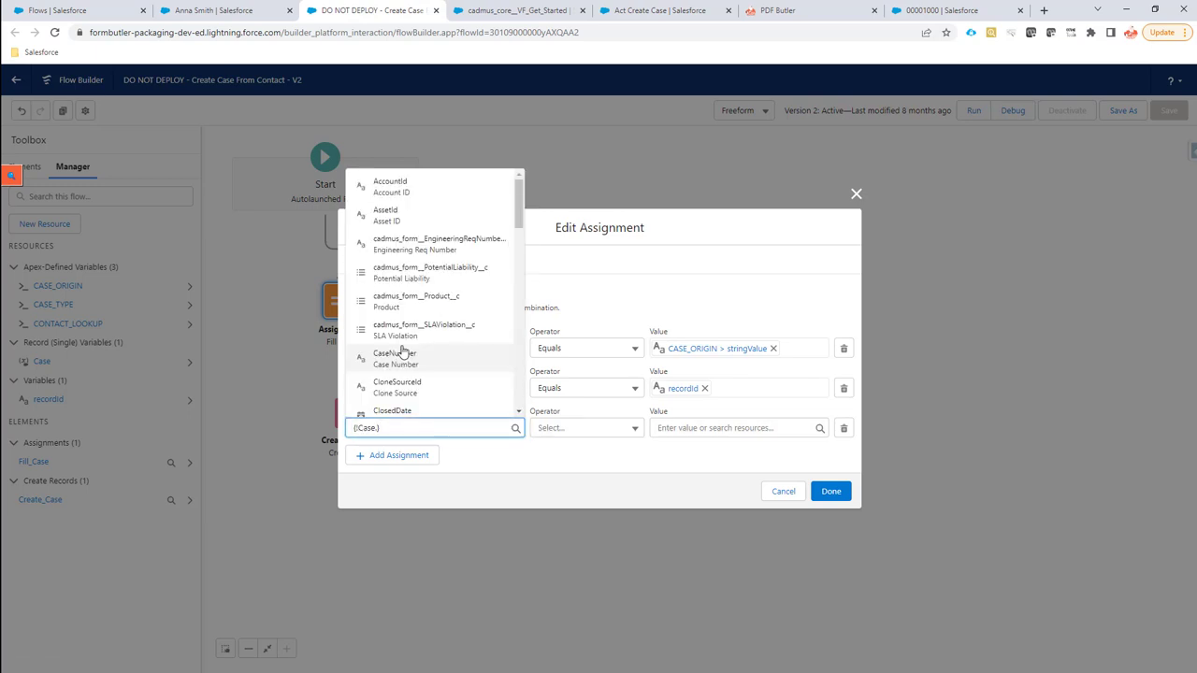
pyautogui.write('case')
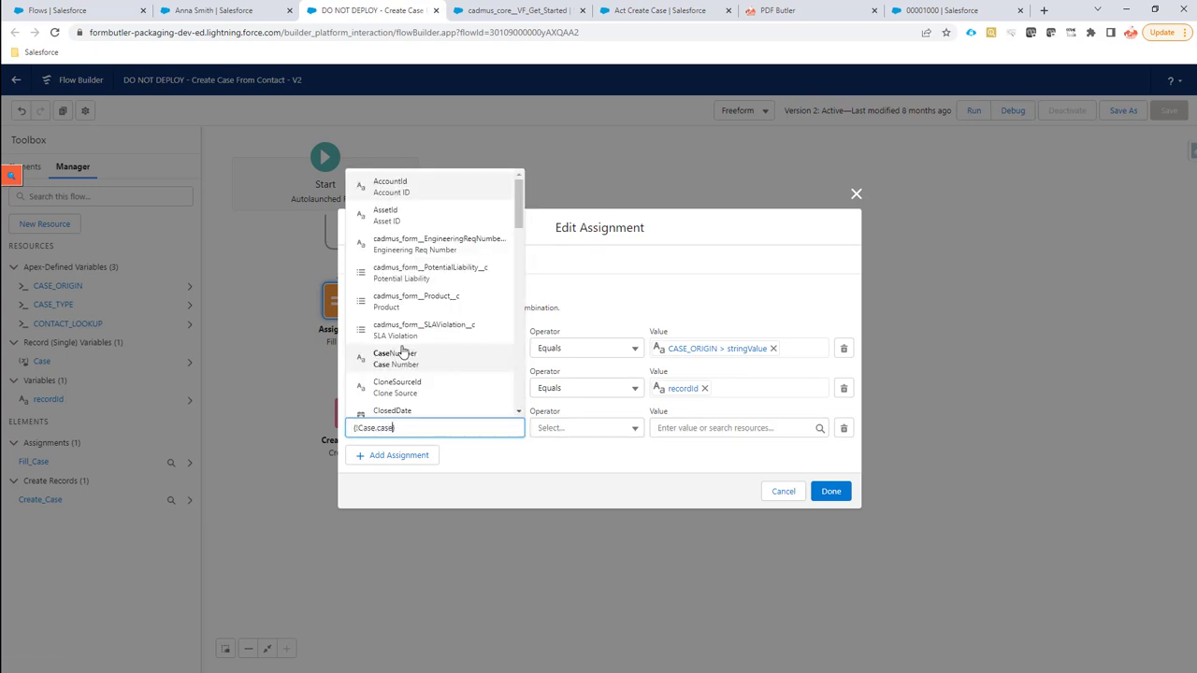
pyautogui.press('Escape')
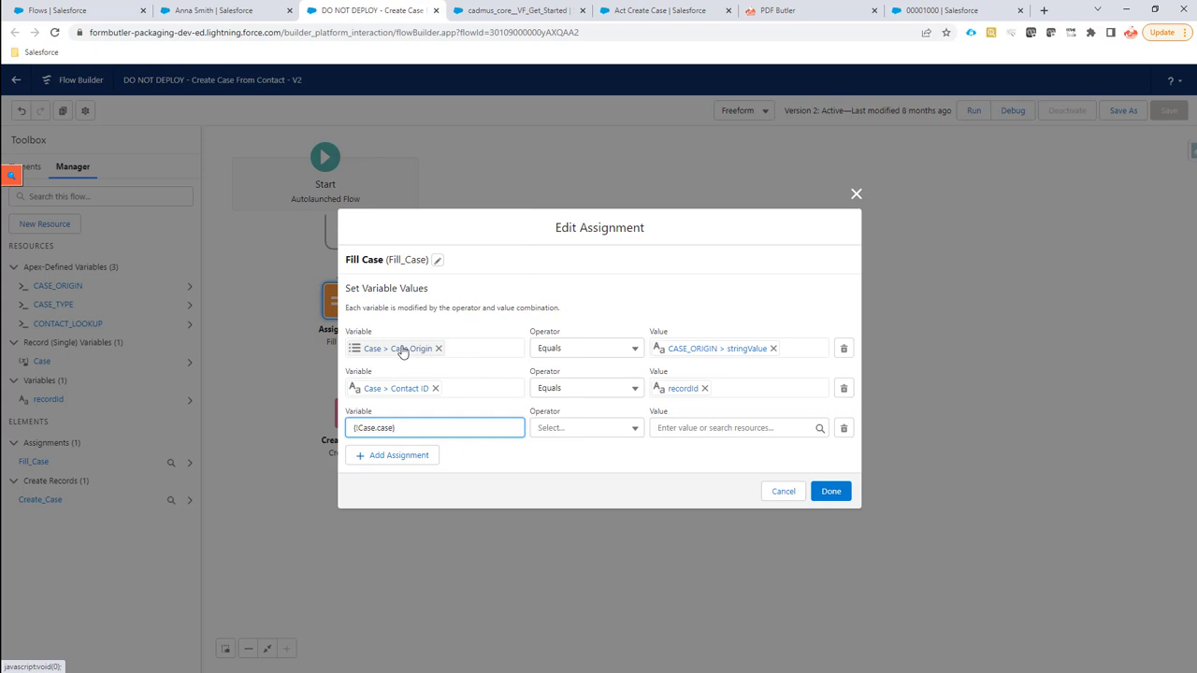
pyautogui.write('ty')
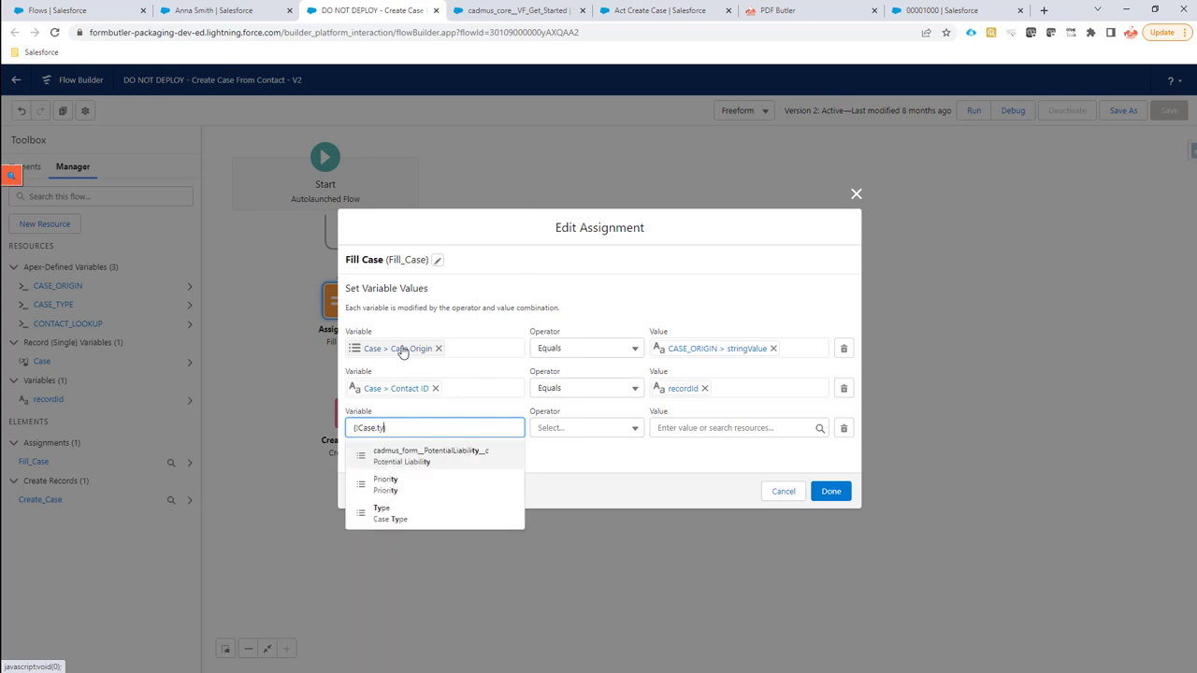
pyautogui.click(418, 516)
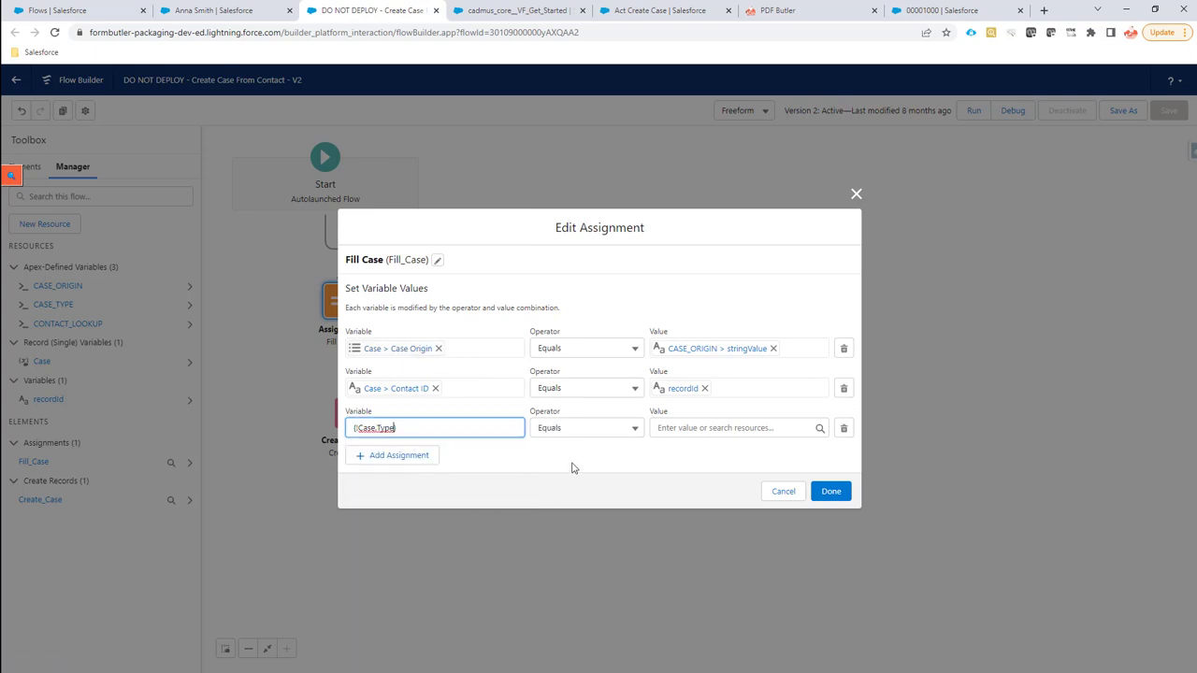
# Set that row's value to {!CASE_TYPE.stringValue} and save the assignment.
pyautogui.click(670, 427)
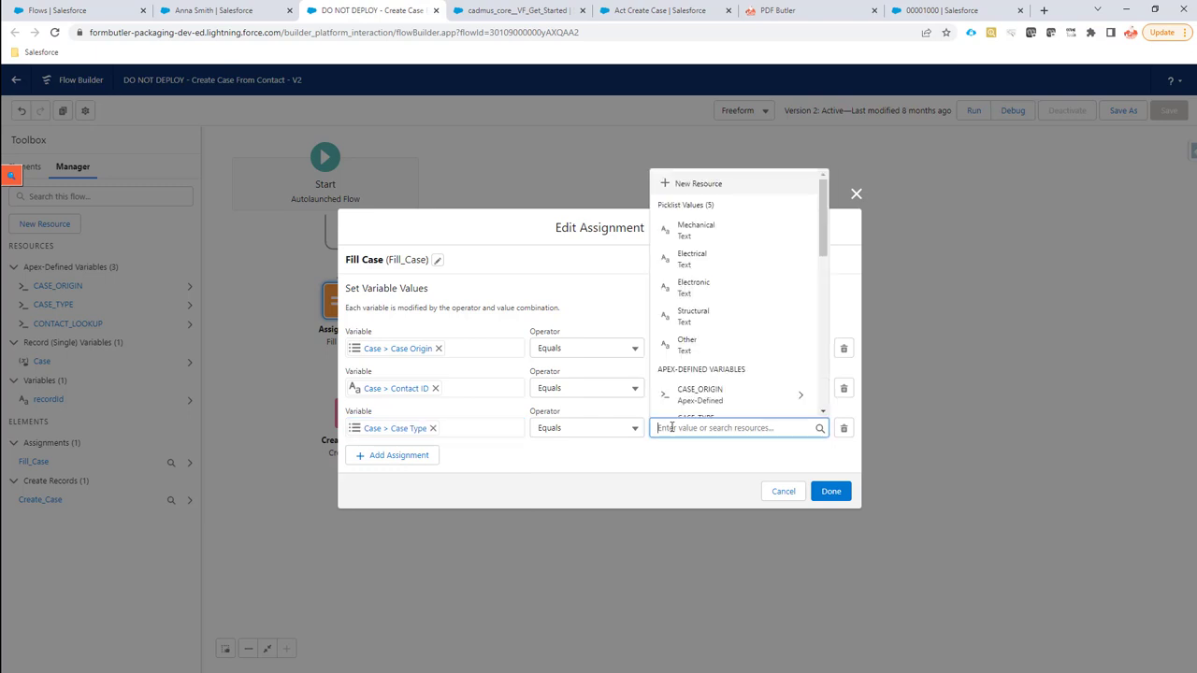
pyautogui.scroll(-2, 716, 390)
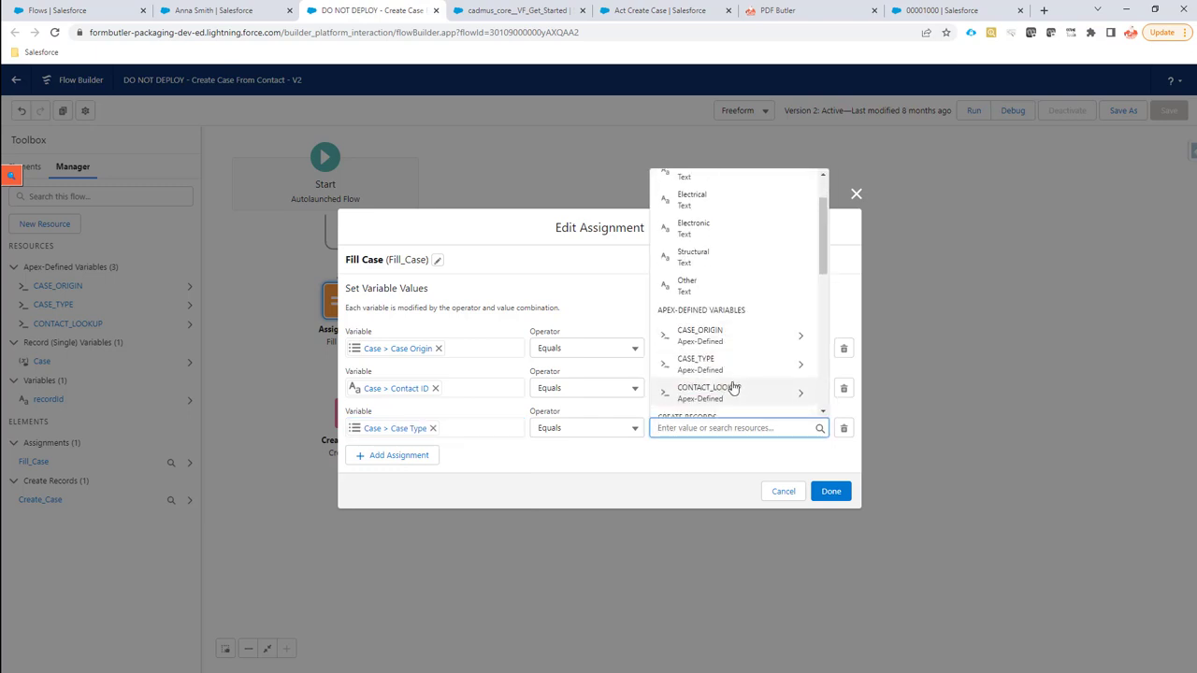
pyautogui.click(718, 363)
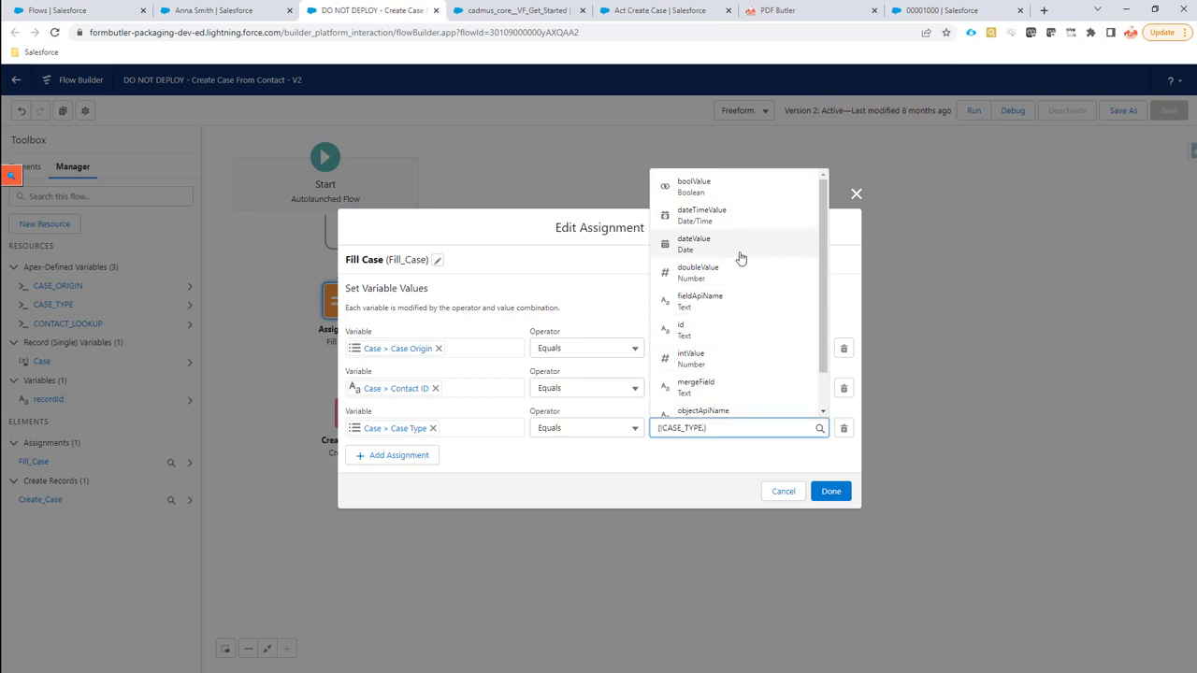
pyautogui.scroll(-1, 744, 309)
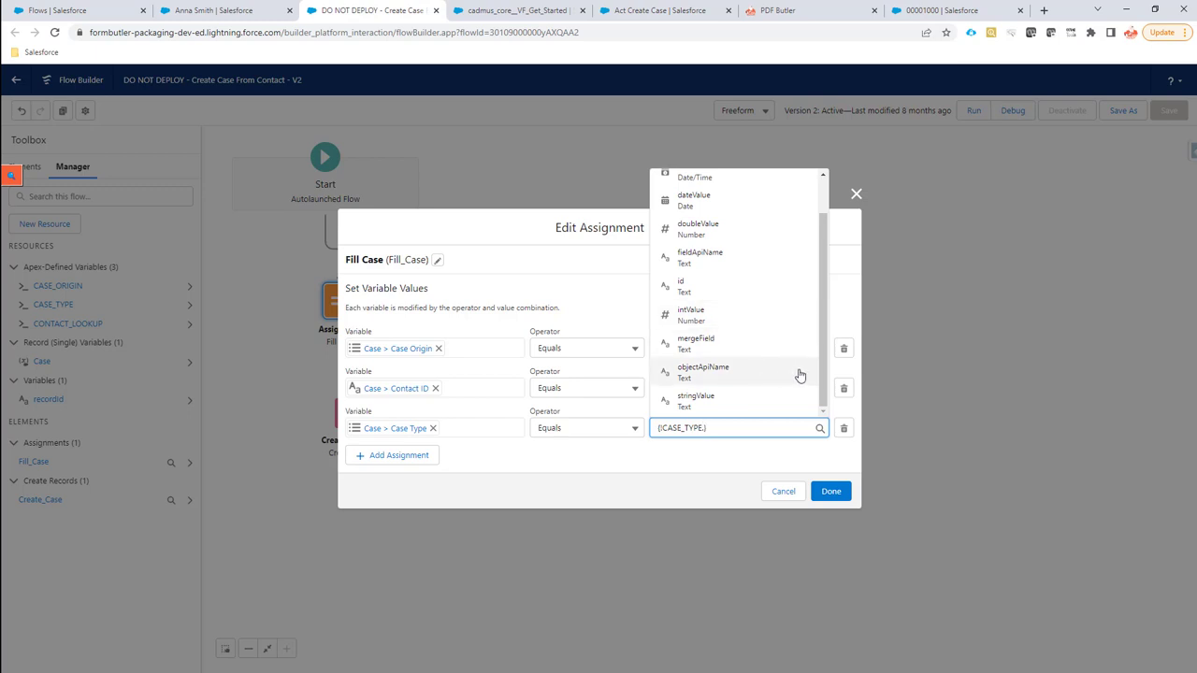
pyautogui.scroll(1, 825, 374)
pyautogui.scroll(-1, 824, 376)
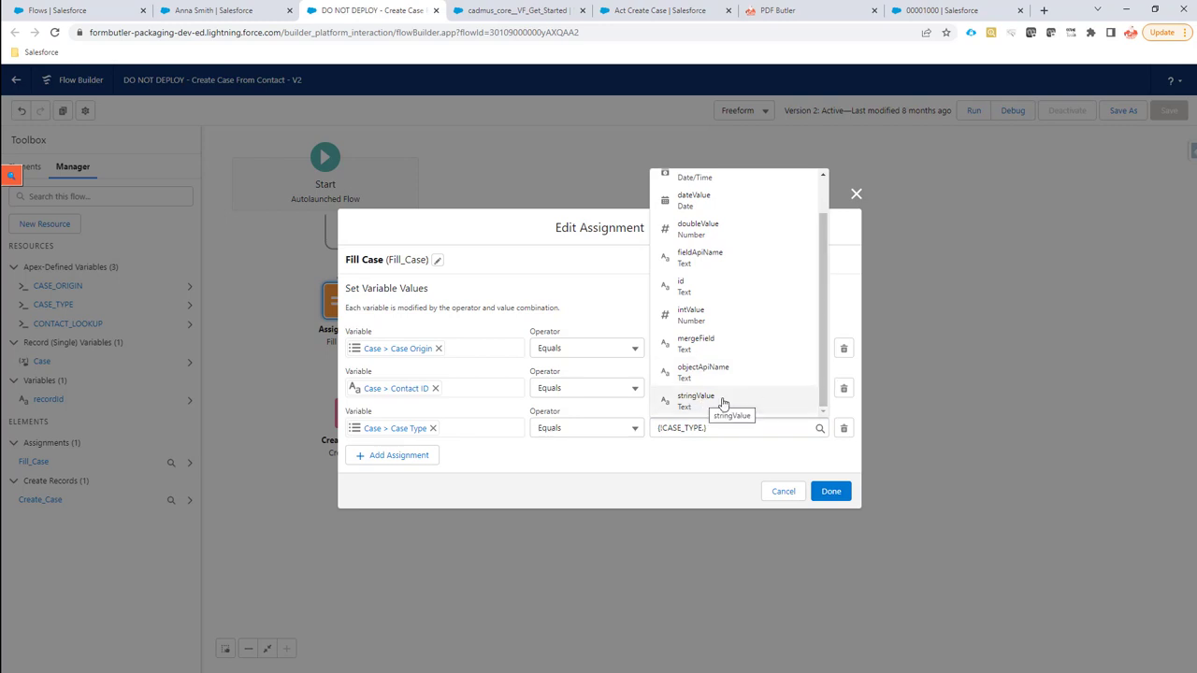
pyautogui.scroll(1, 752, 336)
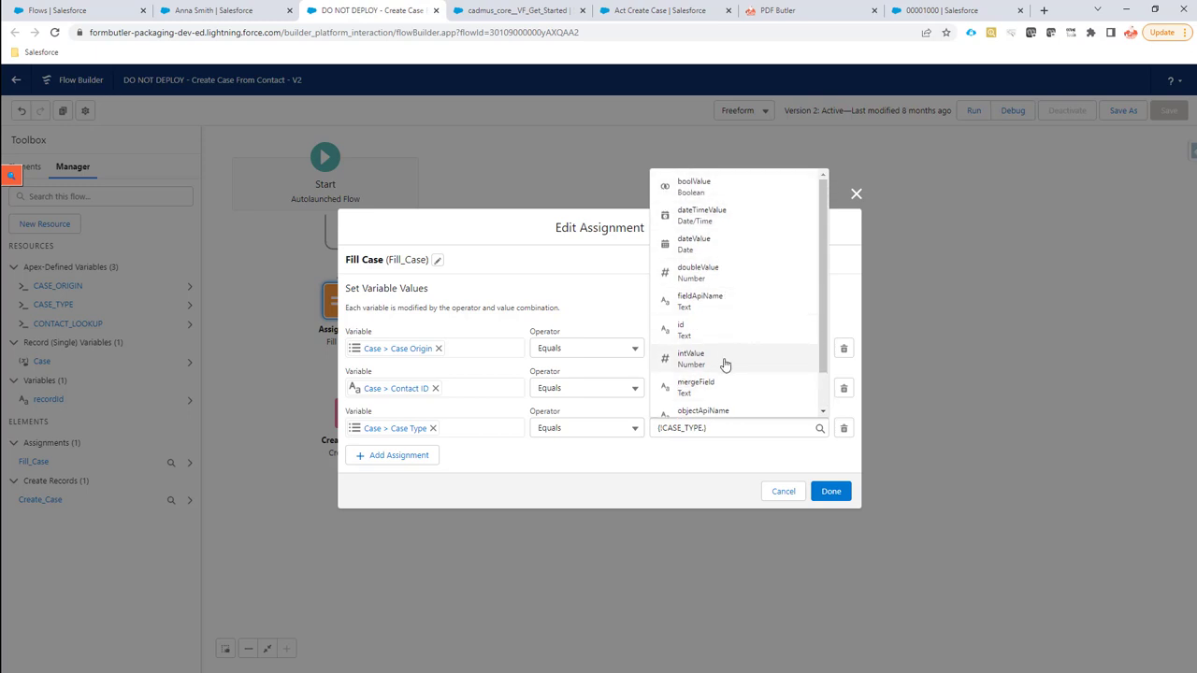
pyautogui.scroll(-1, 739, 359)
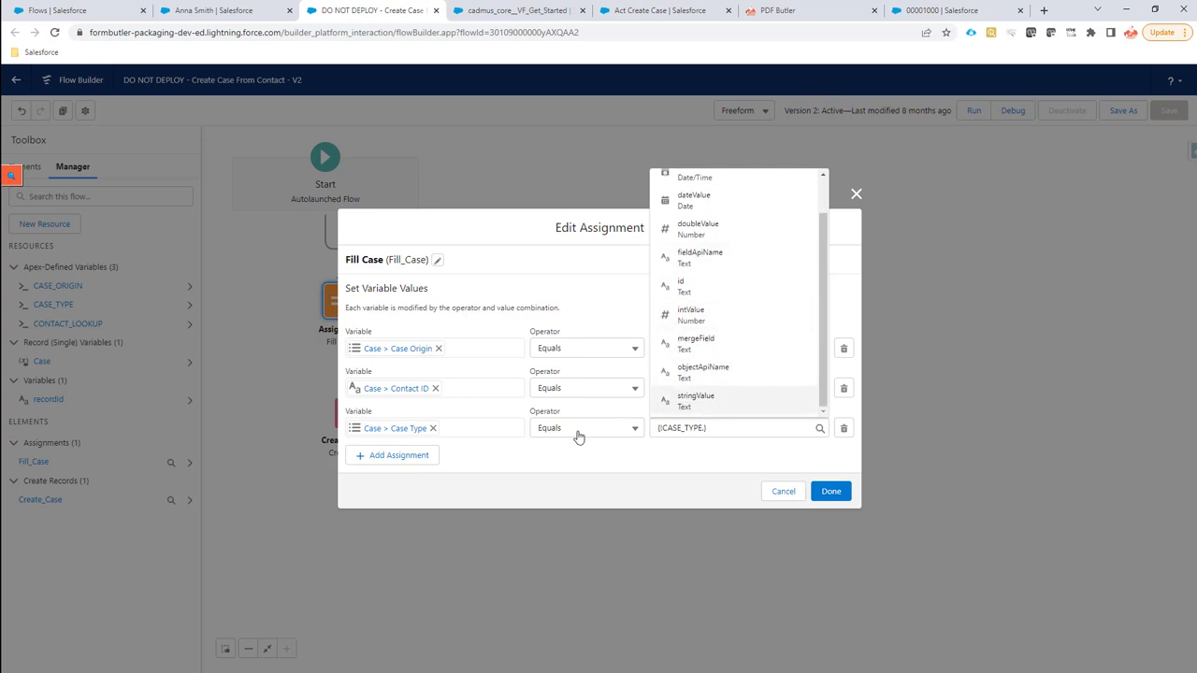
pyautogui.click(714, 418)
pyautogui.click(711, 426)
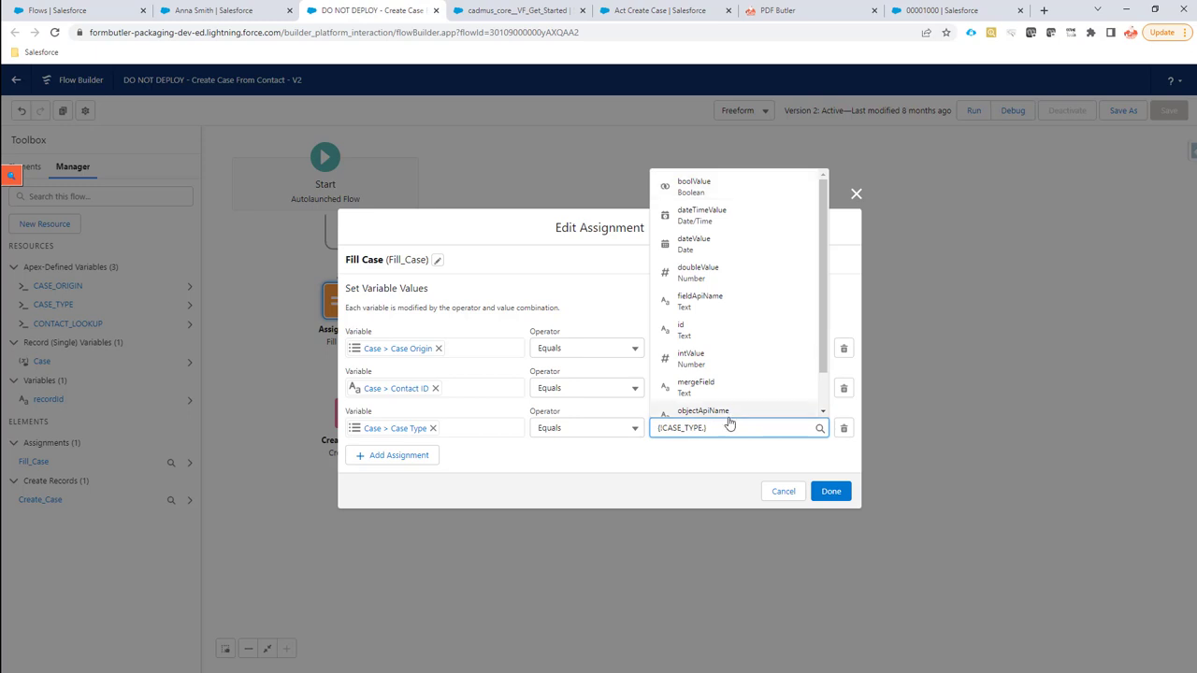
pyautogui.scroll(-2, 725, 401)
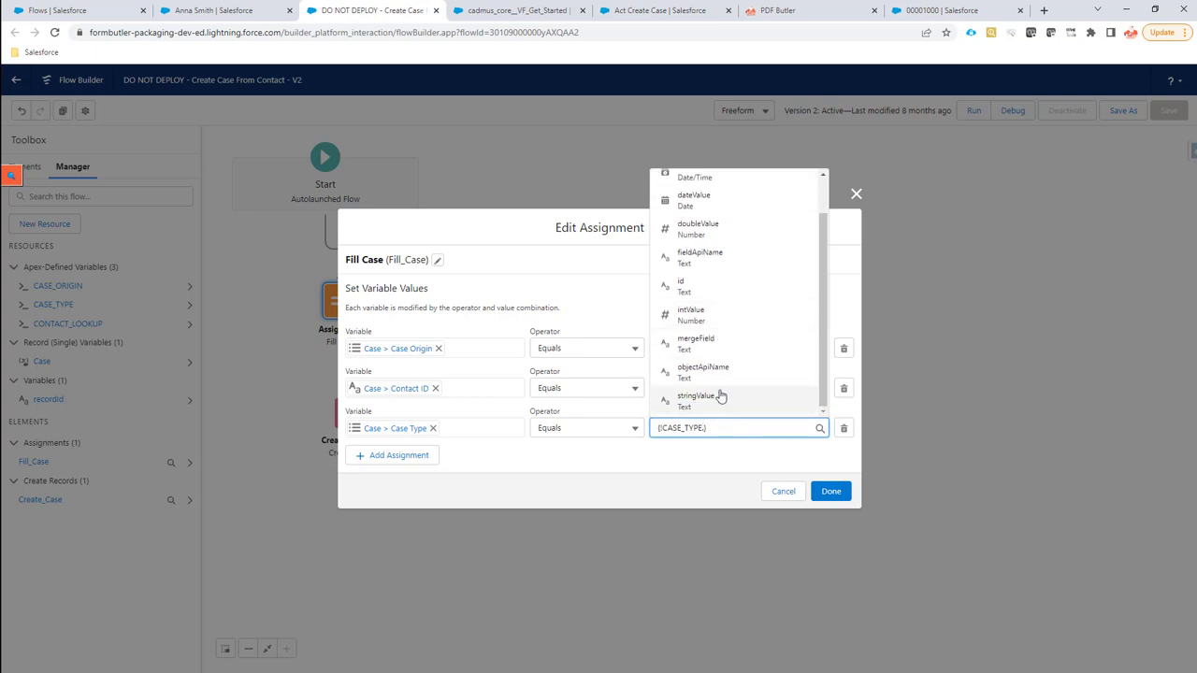
pyautogui.click(716, 404)
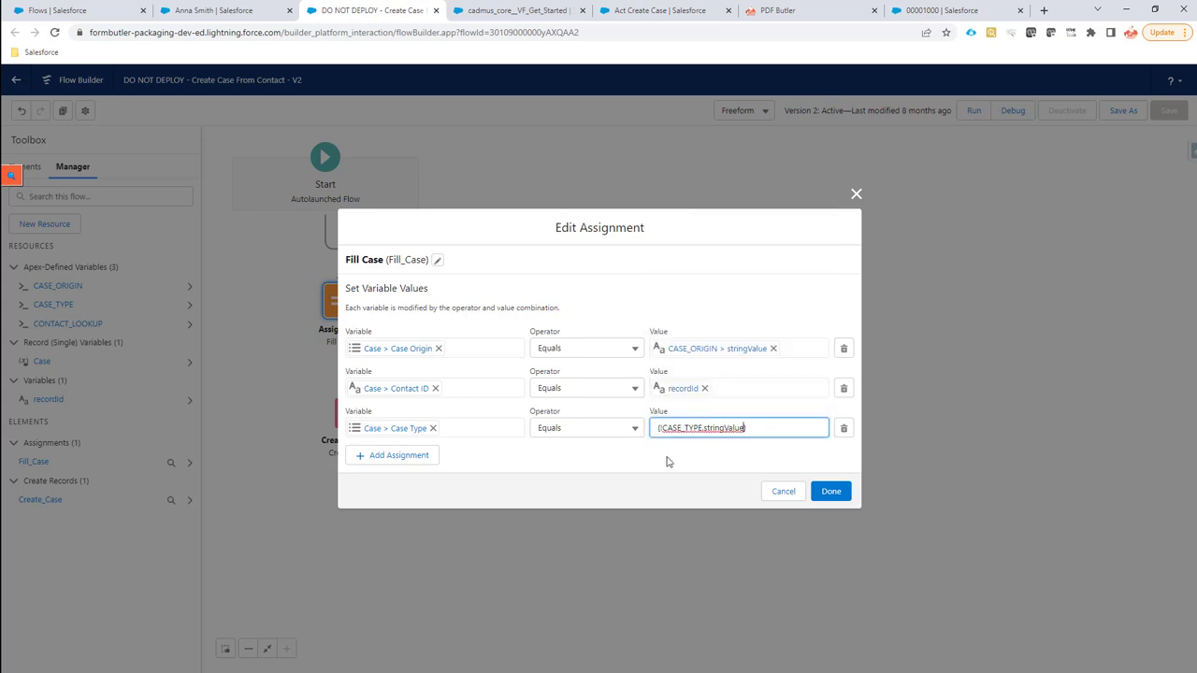
pyautogui.click(828, 493)
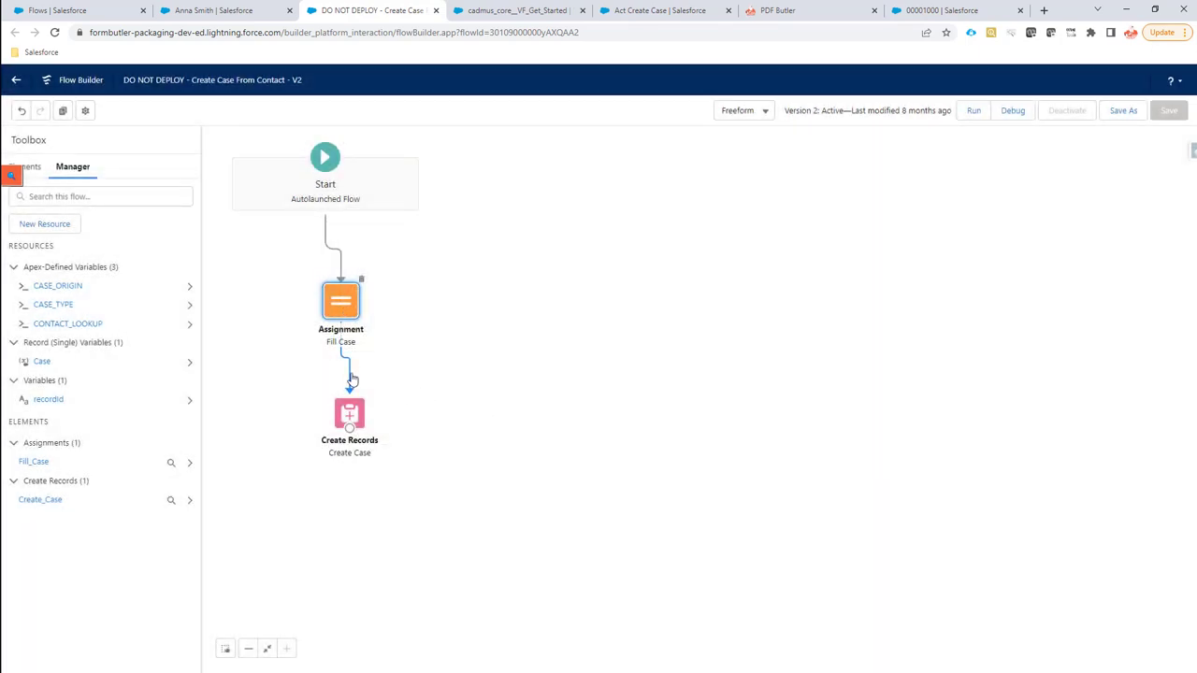
# Review the Create Case records element's settings and close it without changes.
pyautogui.click(351, 417)
pyautogui.doubleClick(351, 419)
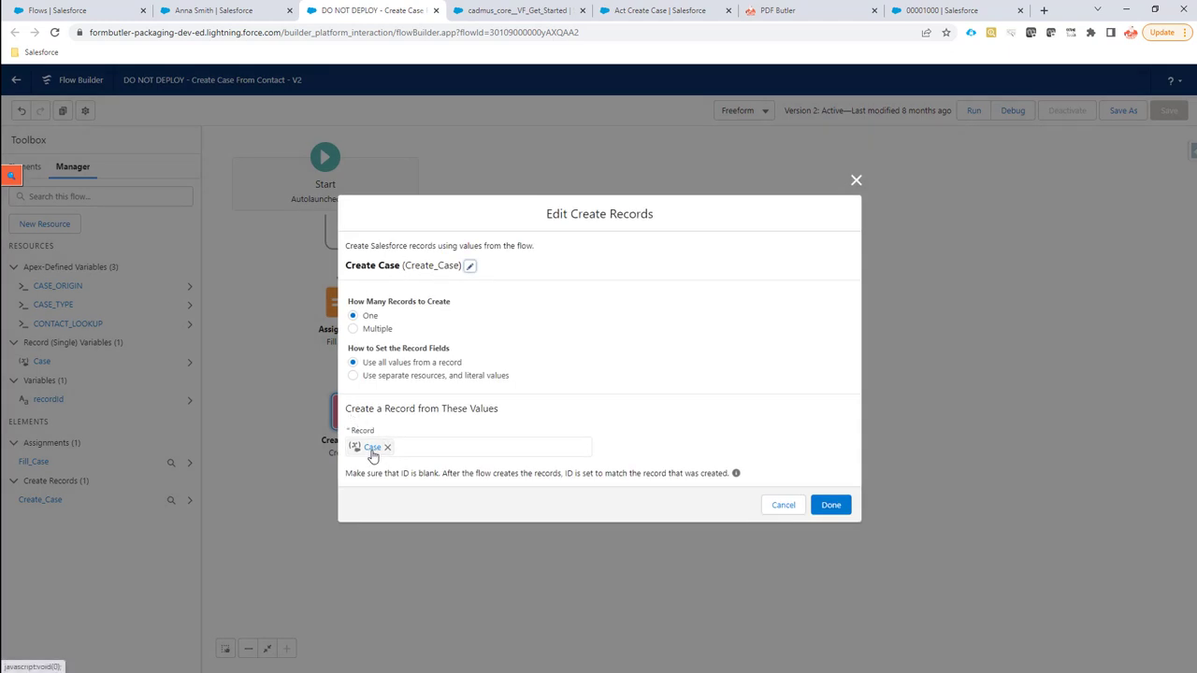
pyautogui.moveTo(492, 473); pyautogui.dragTo(631, 474)
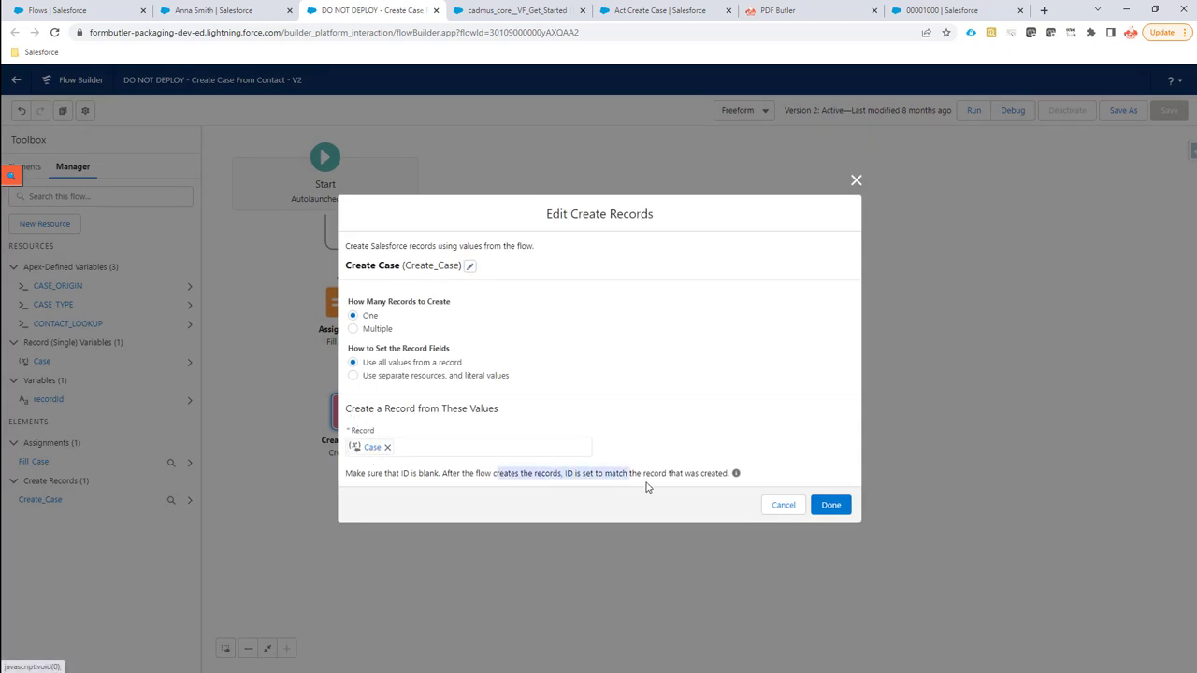
pyautogui.click(788, 510)
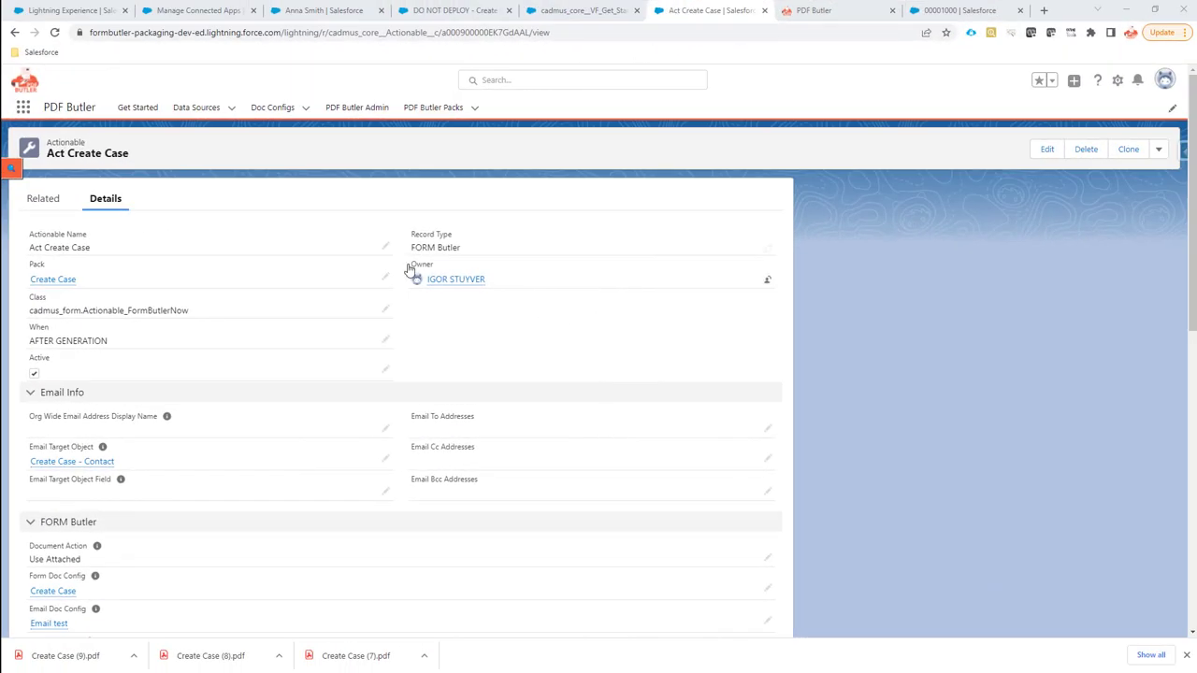
# Put the actionable's Flow name field, DO_NOT_DEPLOY_Create_Case_From_Contact, into inline edit mode.
pyautogui.scroll(-3, 123, 436)
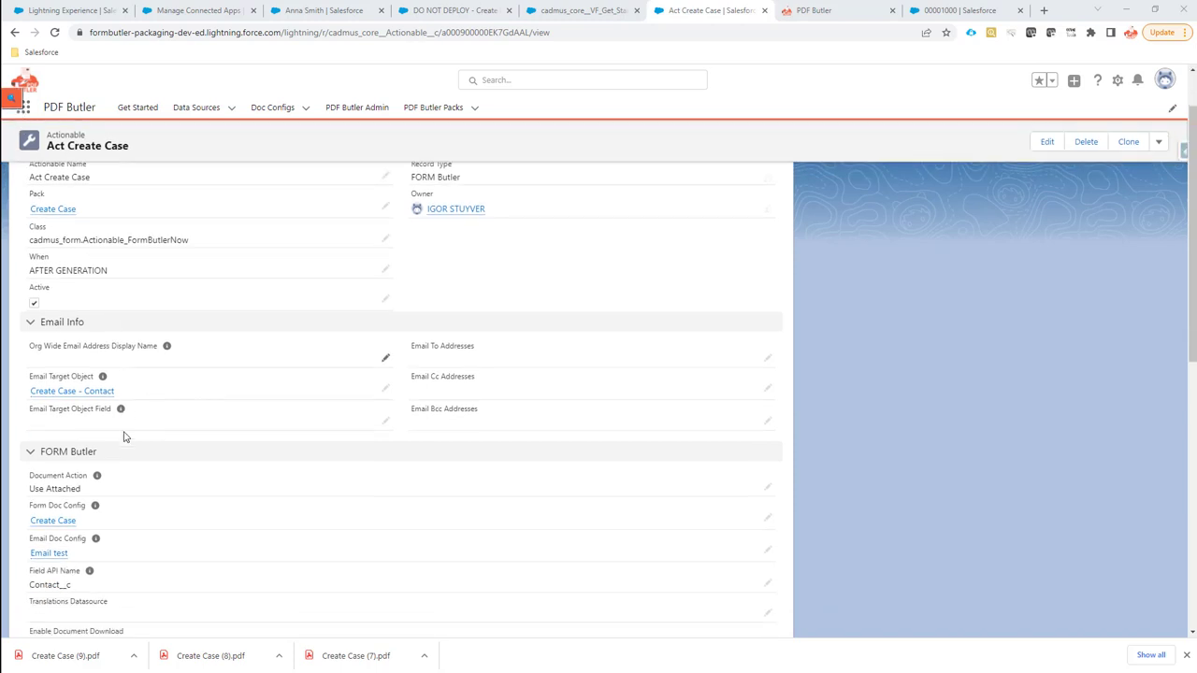
pyautogui.scroll(-2, 126, 446)
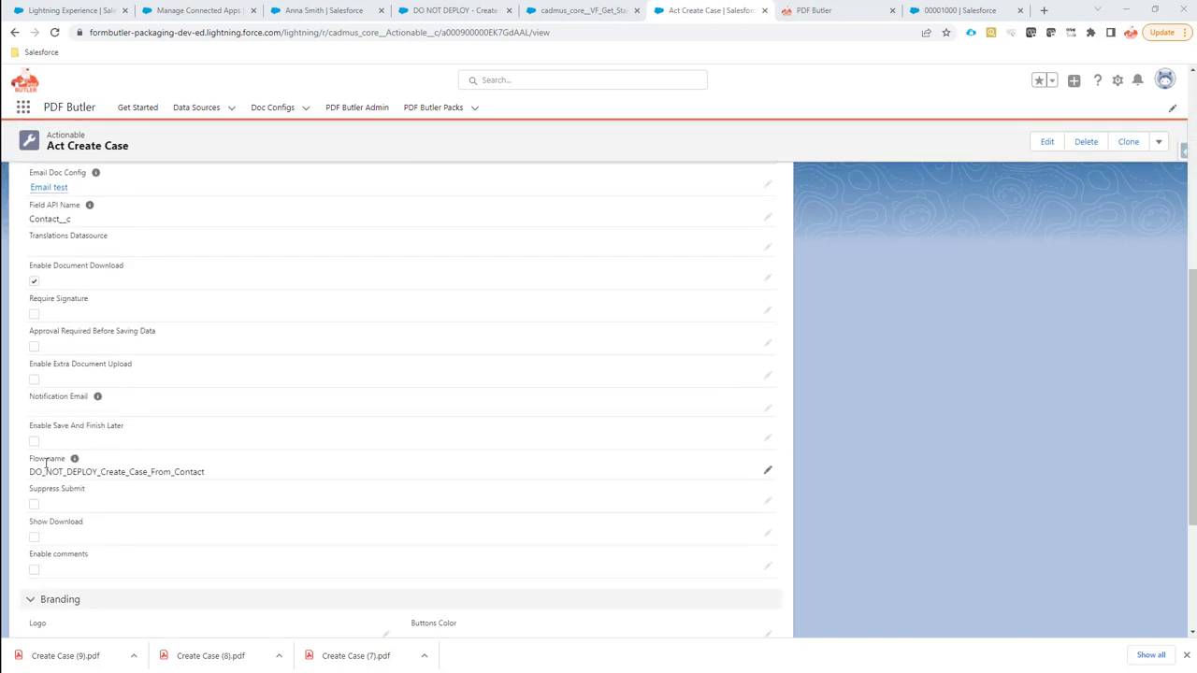
pyautogui.doubleClick(37, 458)
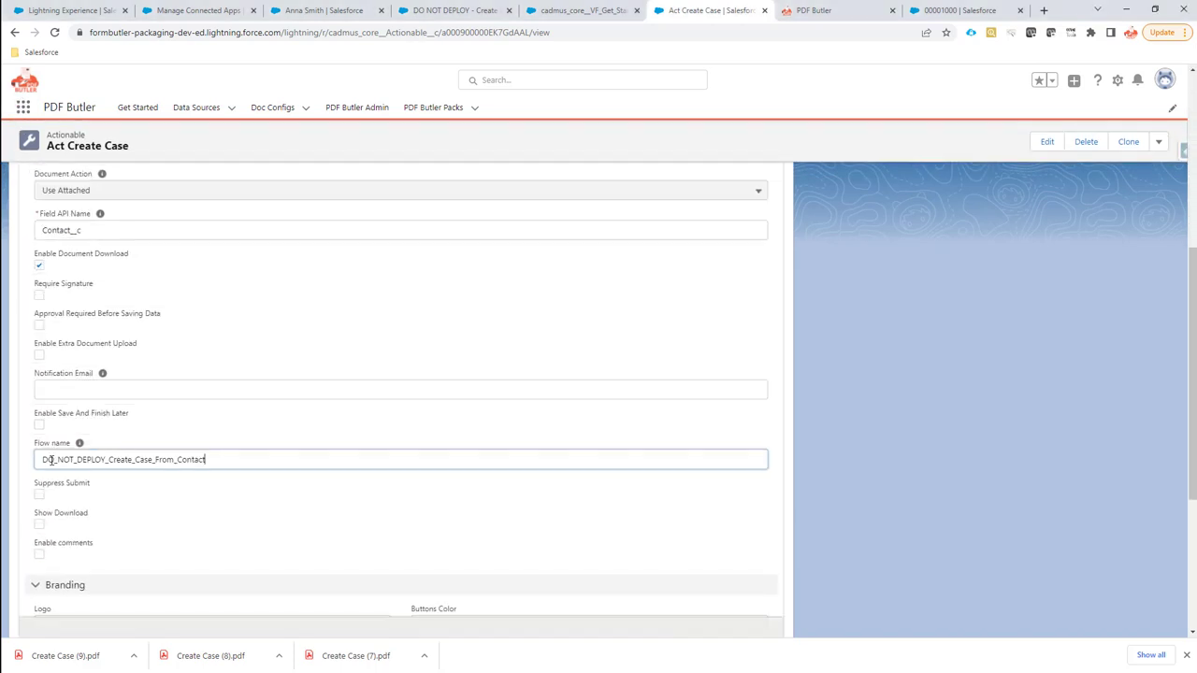
pyautogui.scroll(2, 53, 459)
pyautogui.scroll(-2, 117, 444)
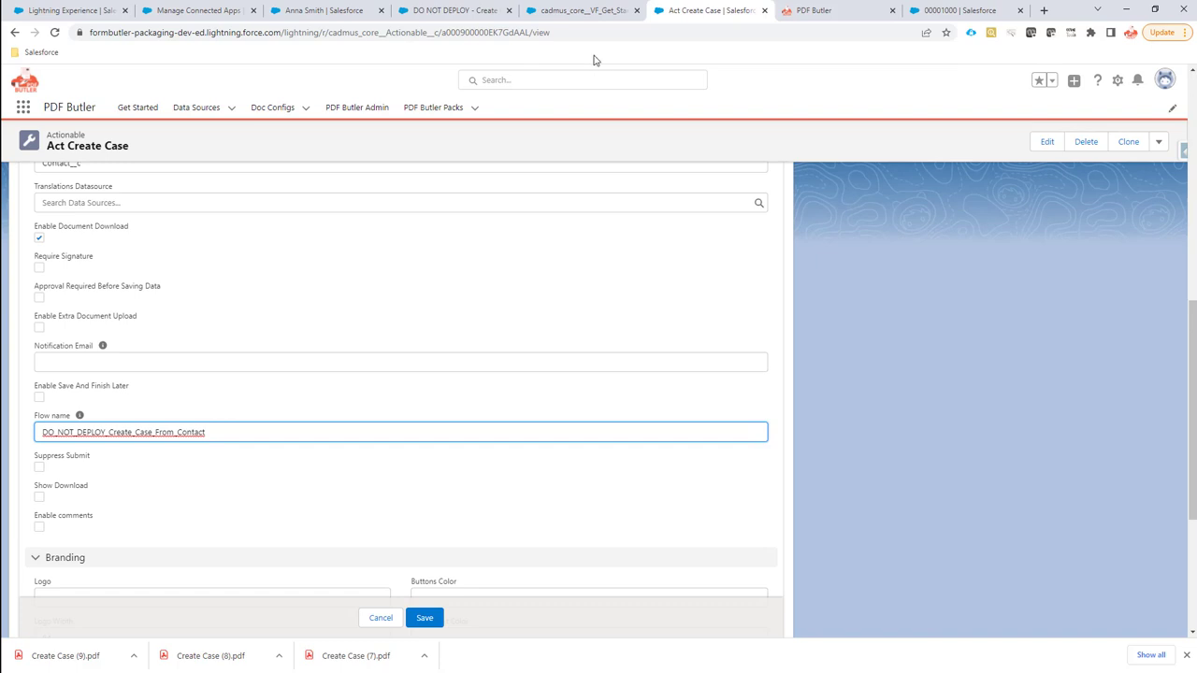
# Select the flow's API name cadmus_form__DO_NOT_DEPLOY_Create_Case_From_Contact in its version properties.
pyautogui.click(447, 12)
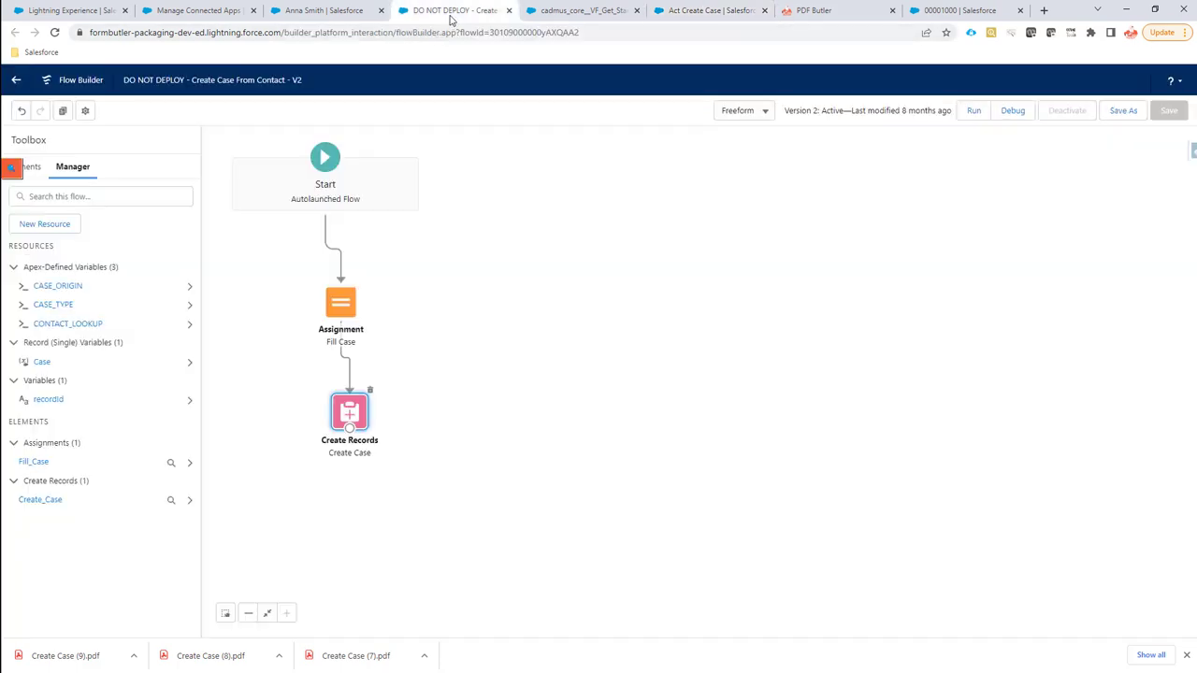
pyautogui.click(85, 110)
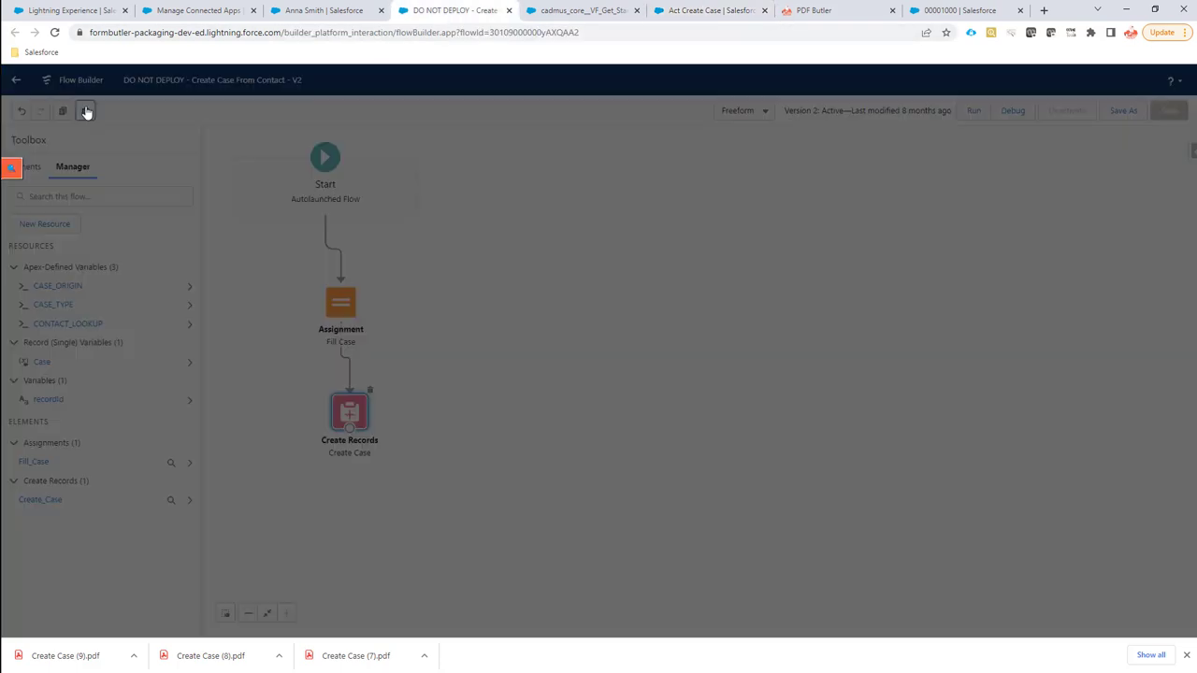
pyautogui.doubleClick(631, 301)
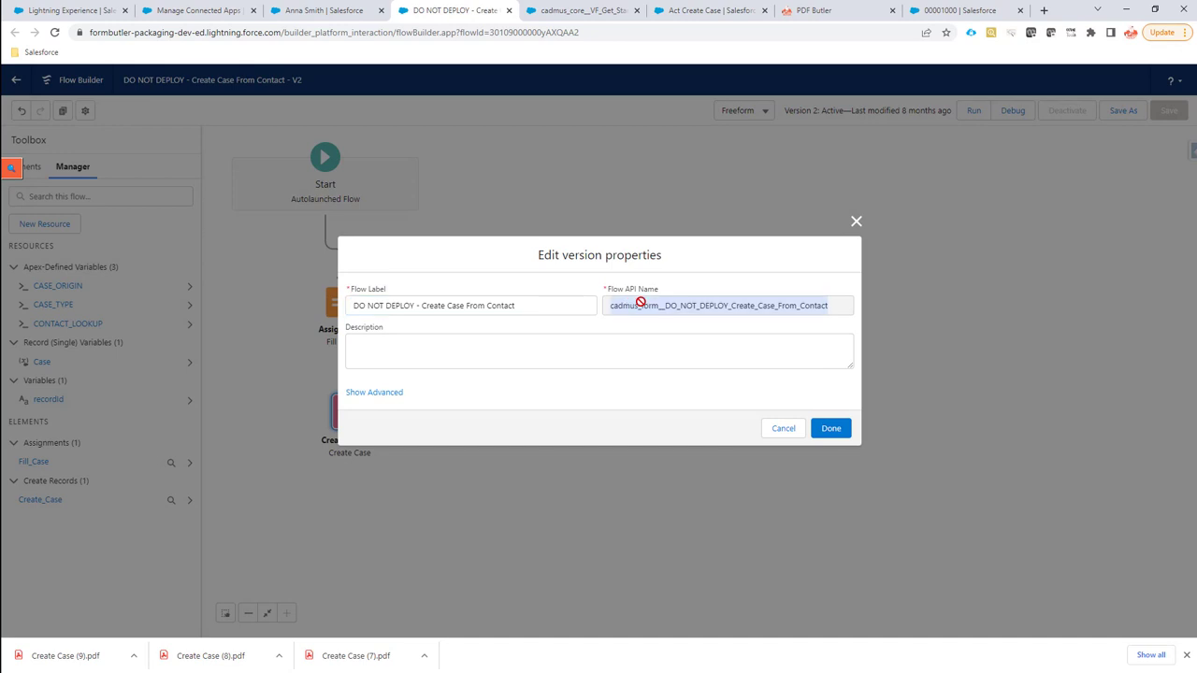
pyautogui.click(695, 13)
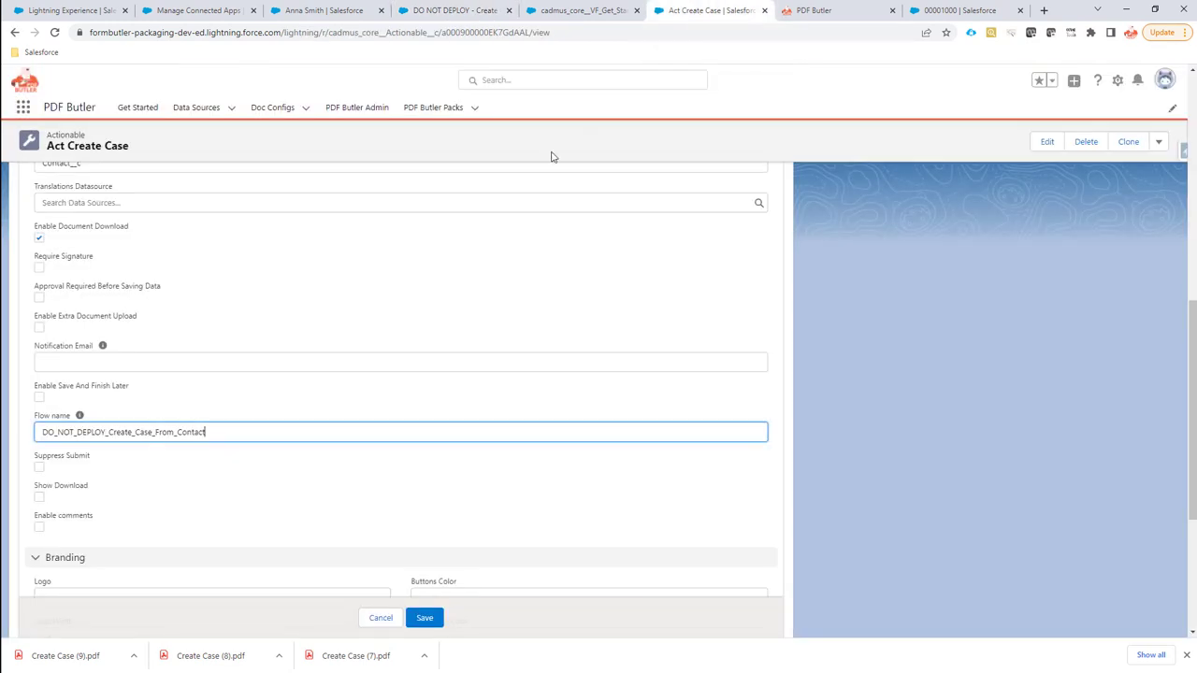
pyautogui.moveTo(241, 437); pyautogui.dragTo(37, 438)
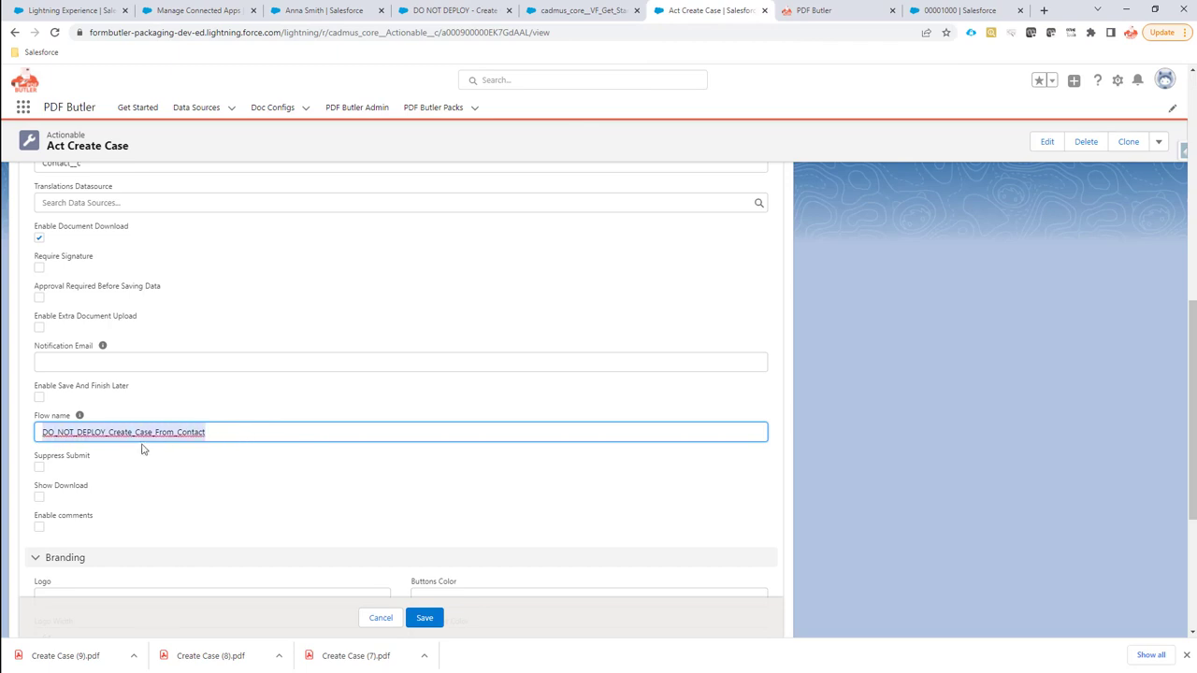